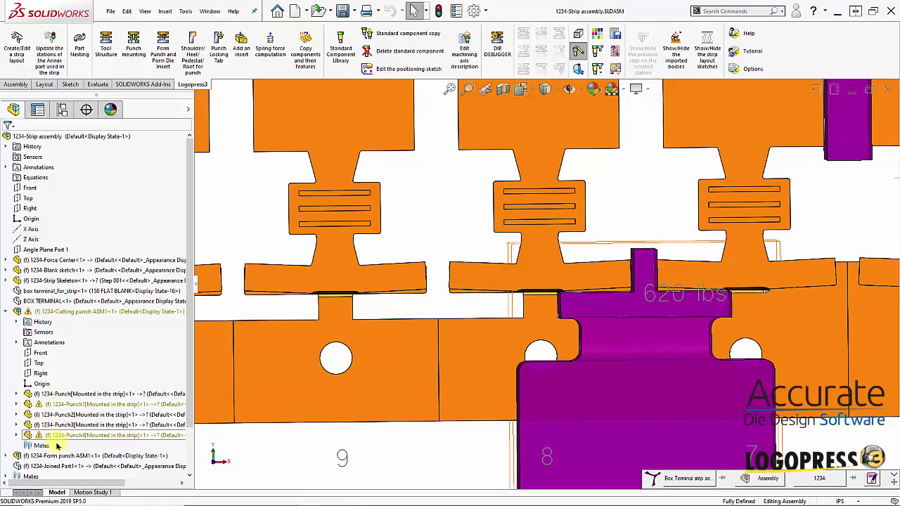
Tilt the 1234 strip assembly to see the cutting punches in perspective.
middle_drag(454, 331, 257, 170)
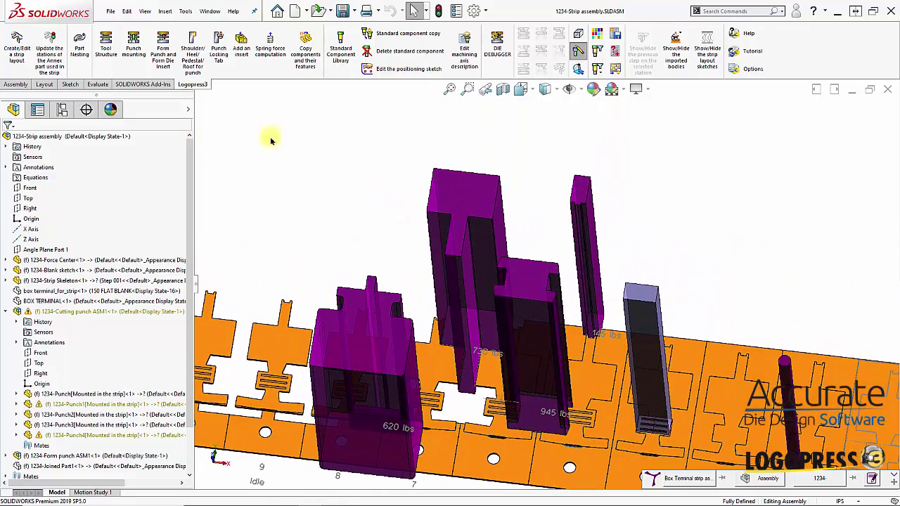
Open the Punch1 cutting punch sketch for editing from the strip layout editor.
click(16, 51)
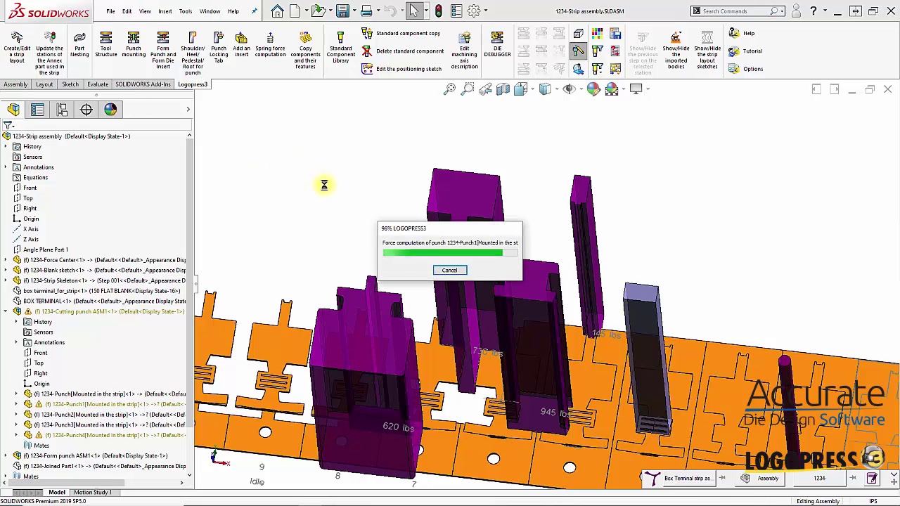
click(521, 283)
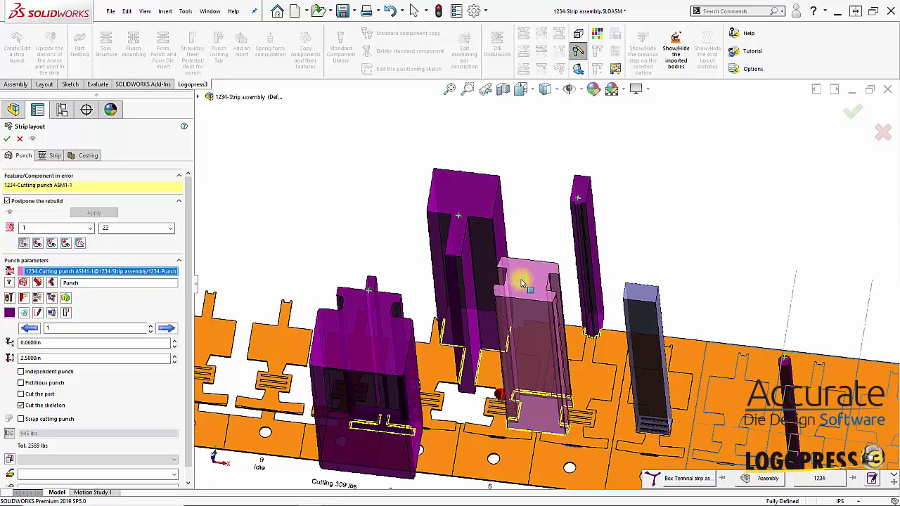
click(37, 313)
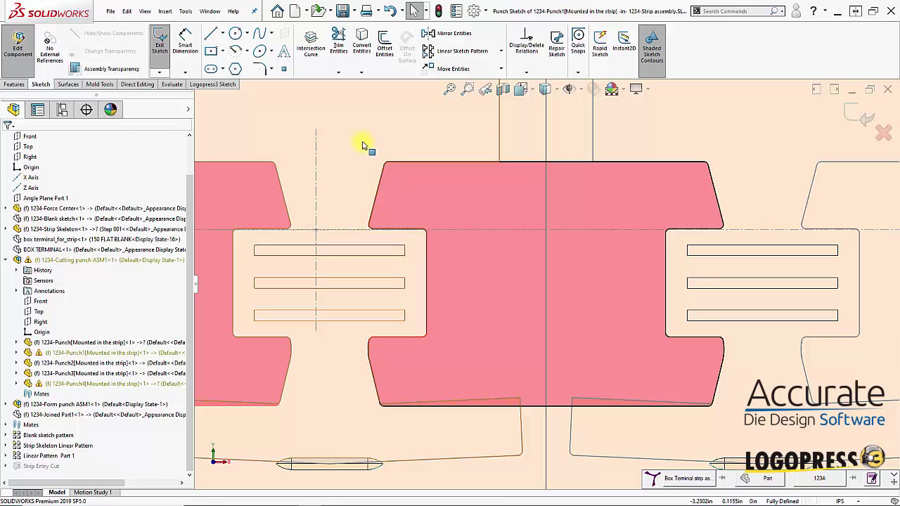
Draw a corner rectangle enclosing the whole Punch1 profile.
mouse_move(348, 133)
mouse_down()
mouse_move(668, 386)
mouse_move(766, 445)
mouse_up()
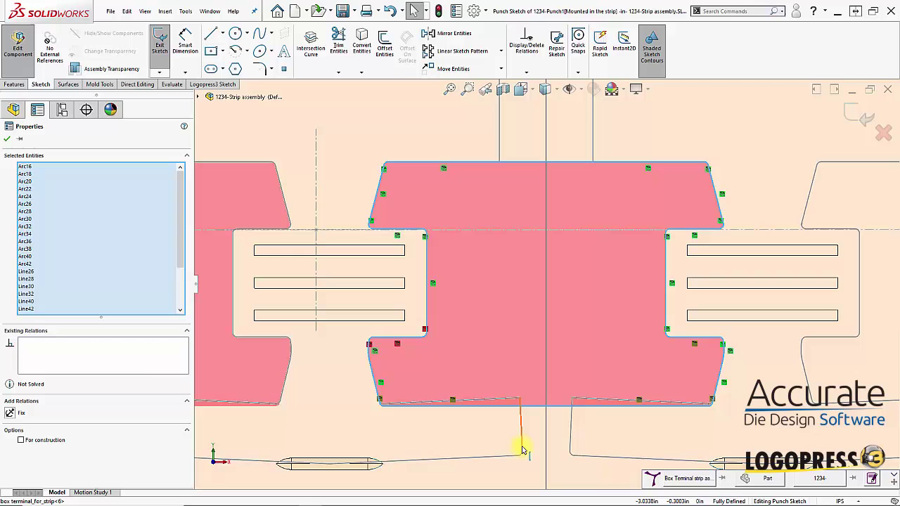
key(Escape)
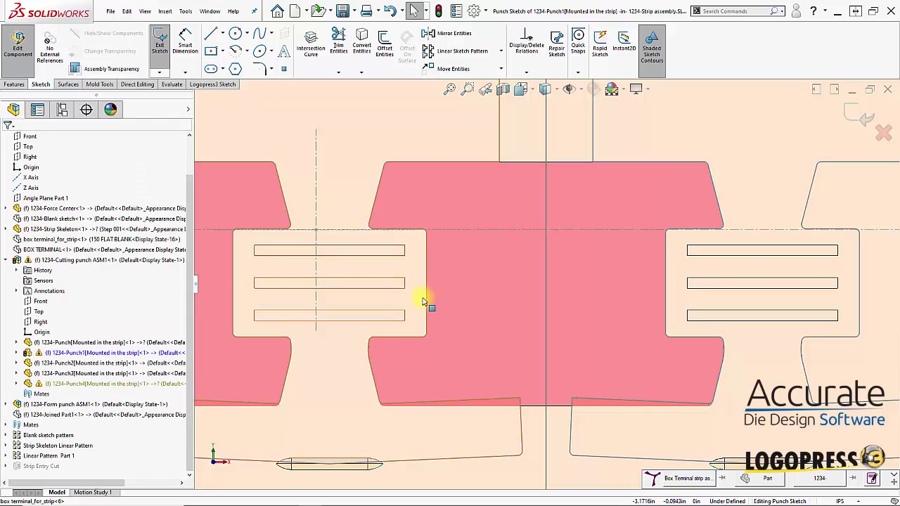
click(223, 53)
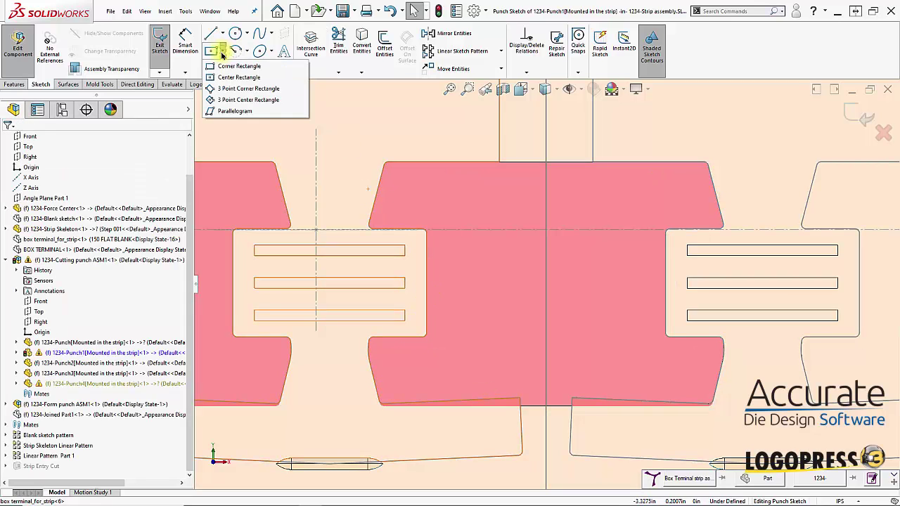
click(218, 66)
drag(345, 142, 736, 426)
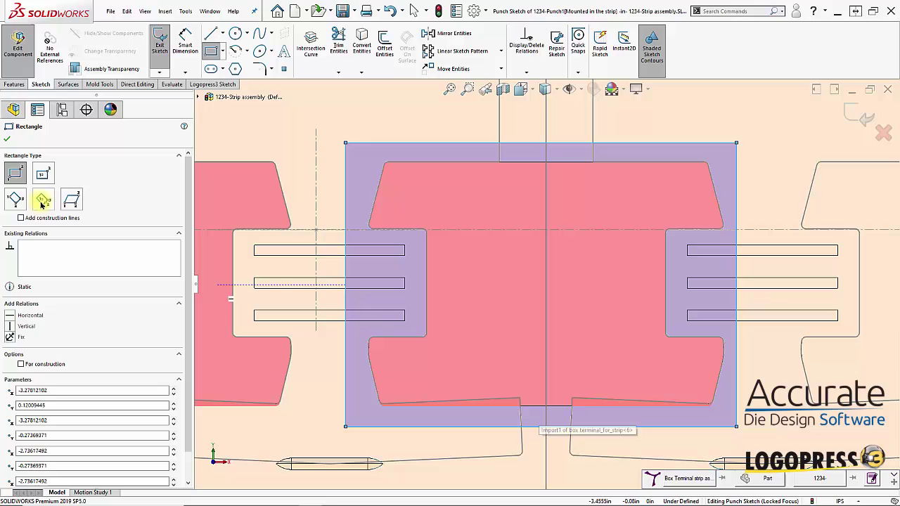
click(214, 84)
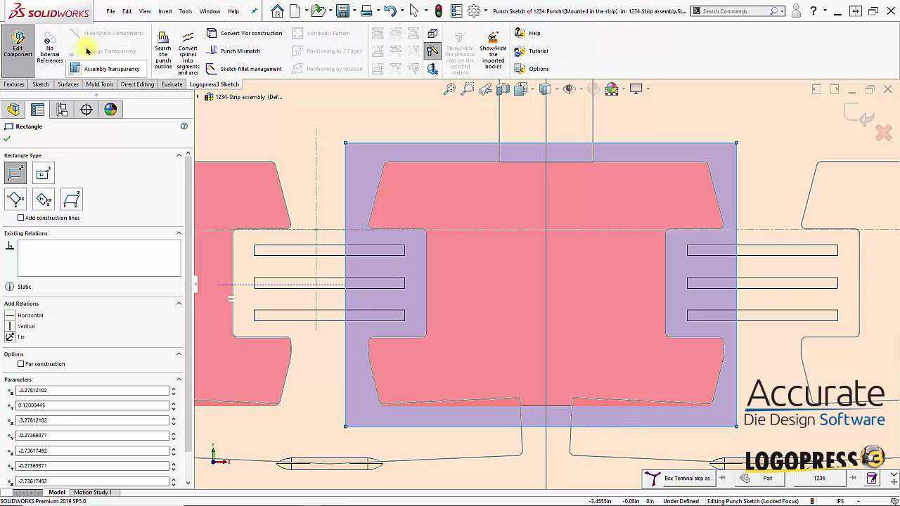
Detect the punch outline, then delete the top tab lines and bottom gap lines.
click(164, 51)
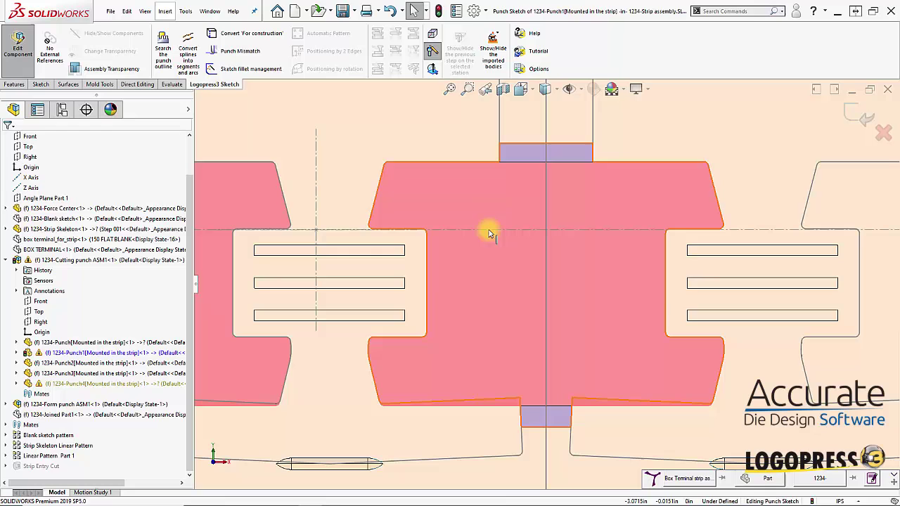
mouse_move(487, 124)
mouse_down()
mouse_move(636, 169)
mouse_move(622, 181)
mouse_up()
key(Delete)
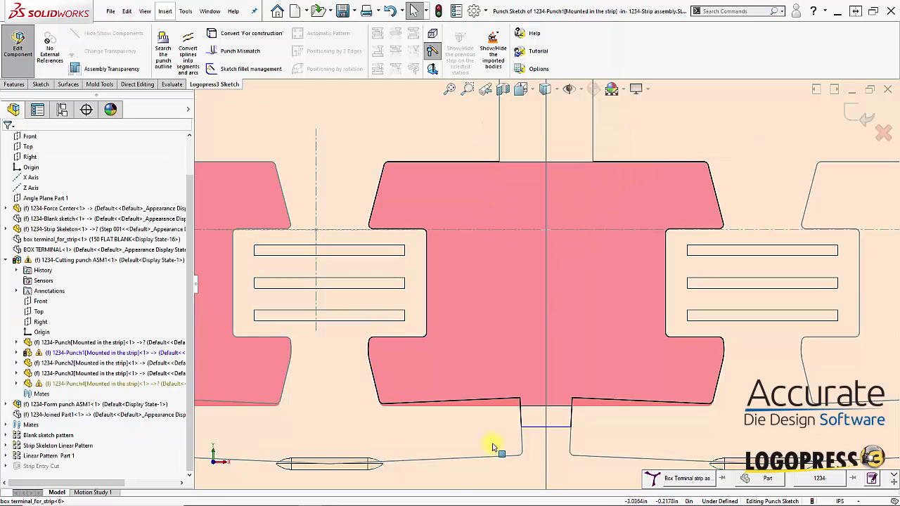
drag(493, 475, 582, 368)
key(Delete)
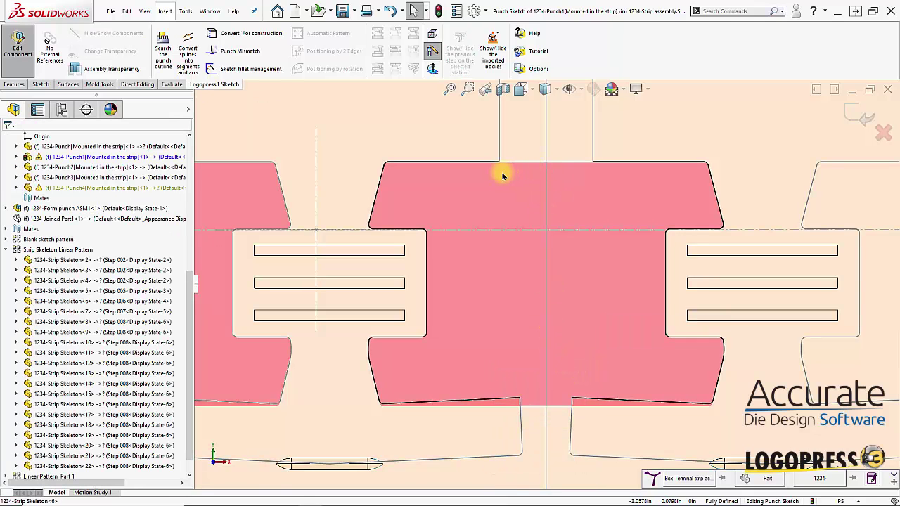
Move the top-edge point, extend the bottom edge across the gap, and exit the sketch.
mouse_move(500, 165)
mouse_down()
mouse_move(577, 155)
mouse_move(594, 168)
mouse_up()
key(Escape)
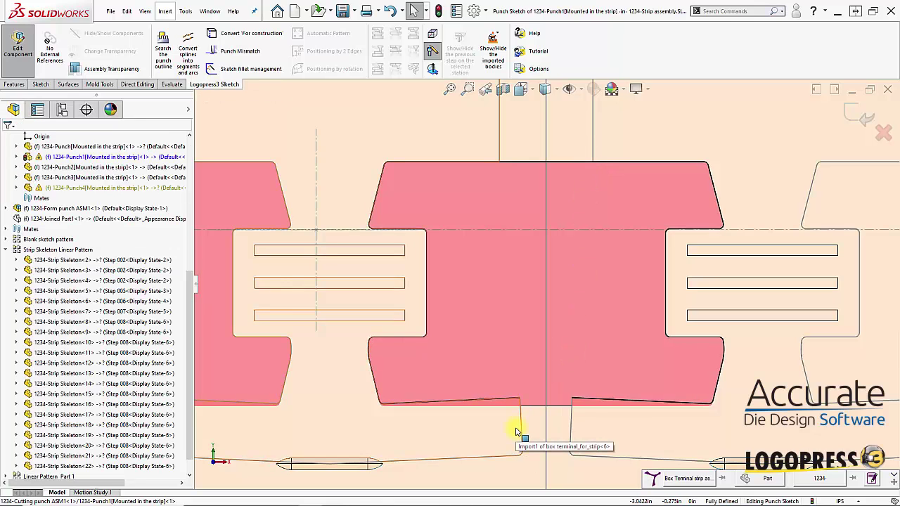
key(t)
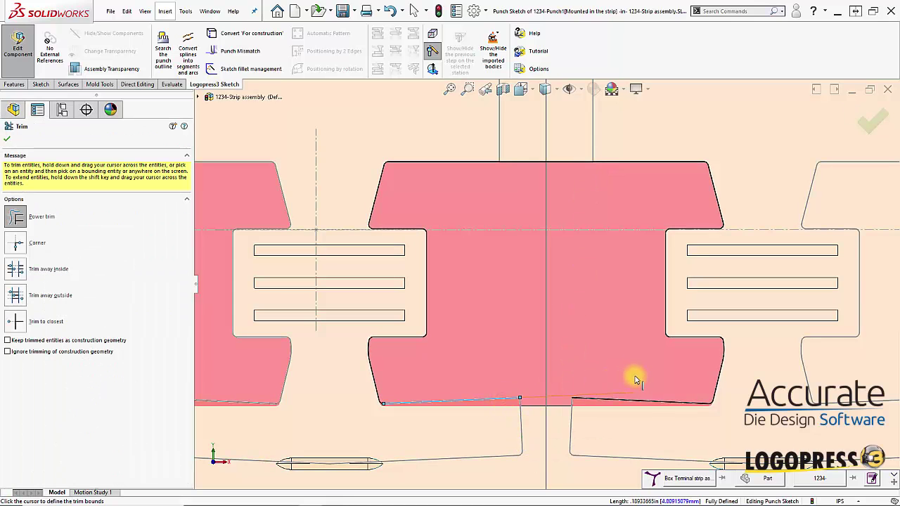
mouse_move(635, 380)
mouse_down()
mouse_move(599, 409)
mouse_move(446, 382)
mouse_up()
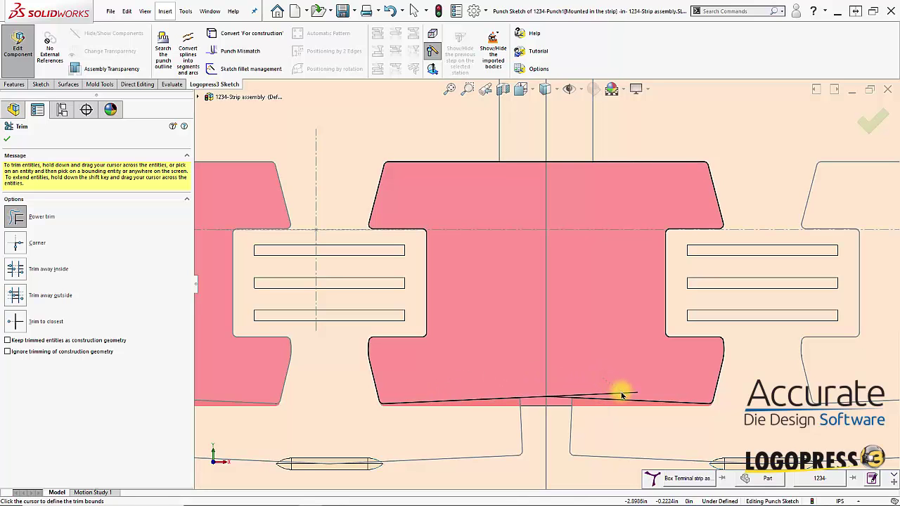
key(Escape)
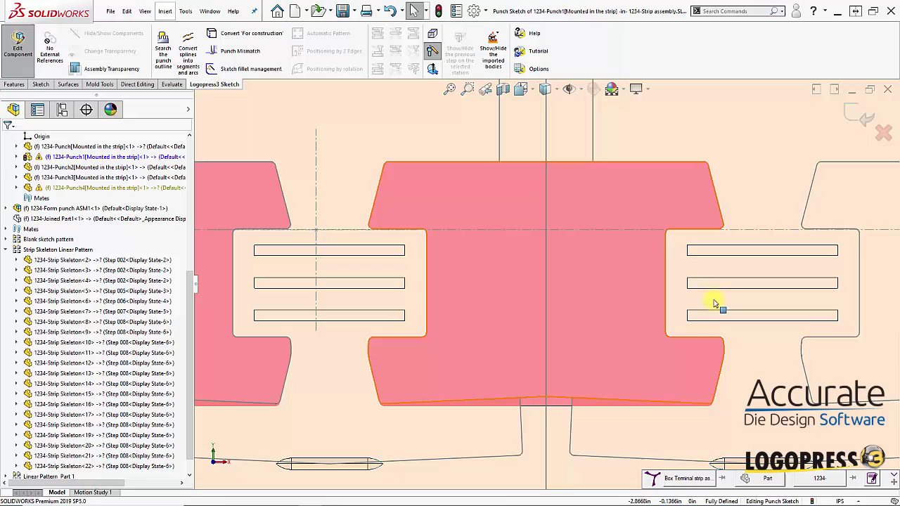
click(852, 114)
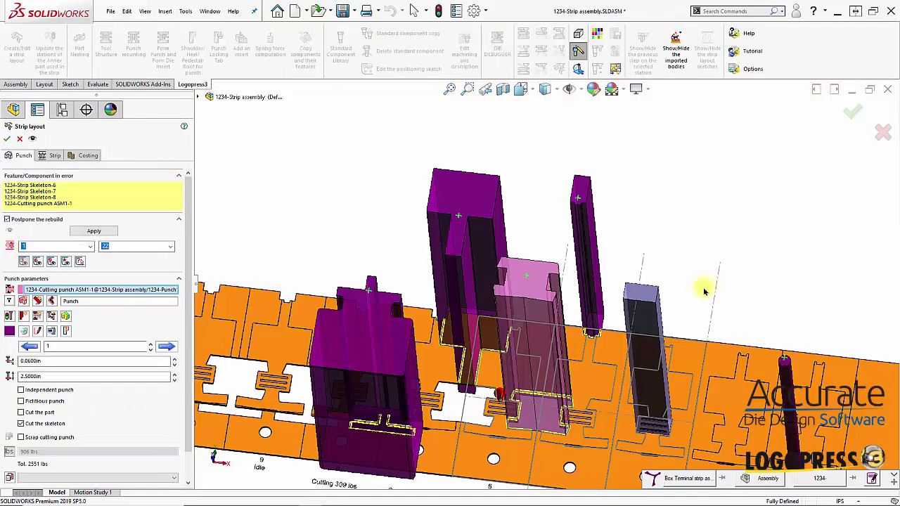
Bring the left punch into view and open its Punch4 sketch for editing.
ctrl+middle_drag(412, 396, 418, 291)
click(436, 301)
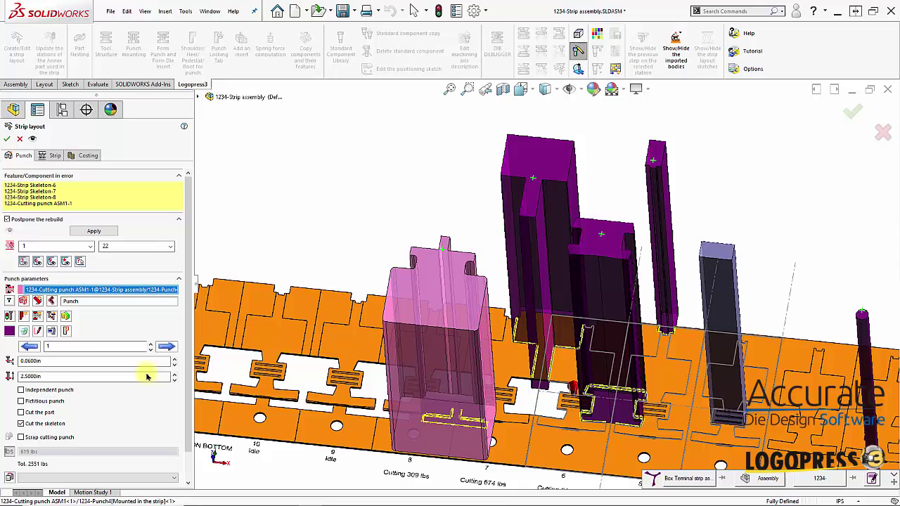
click(38, 331)
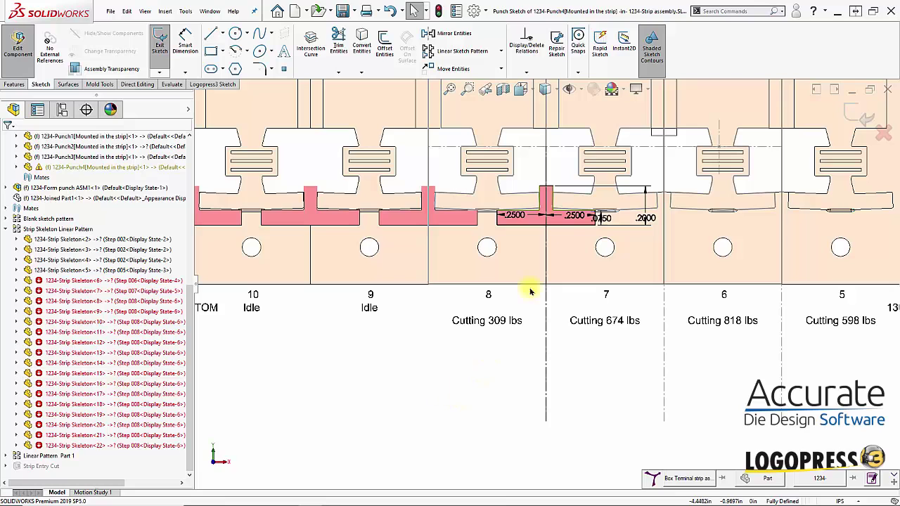
Inspect the Punch4 sketch's bottom edges, stem edges and corner arc.
scroll(492, 217, down, 6)
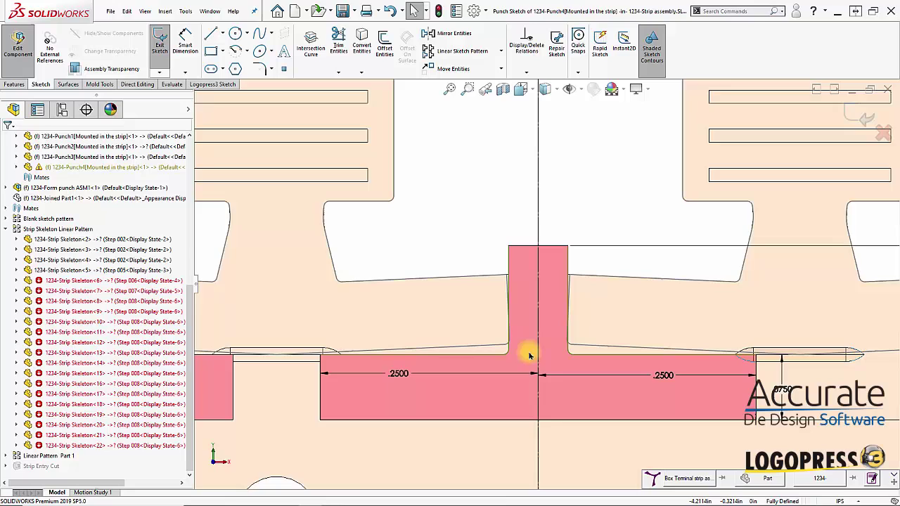
scroll(528, 353, up, 2)
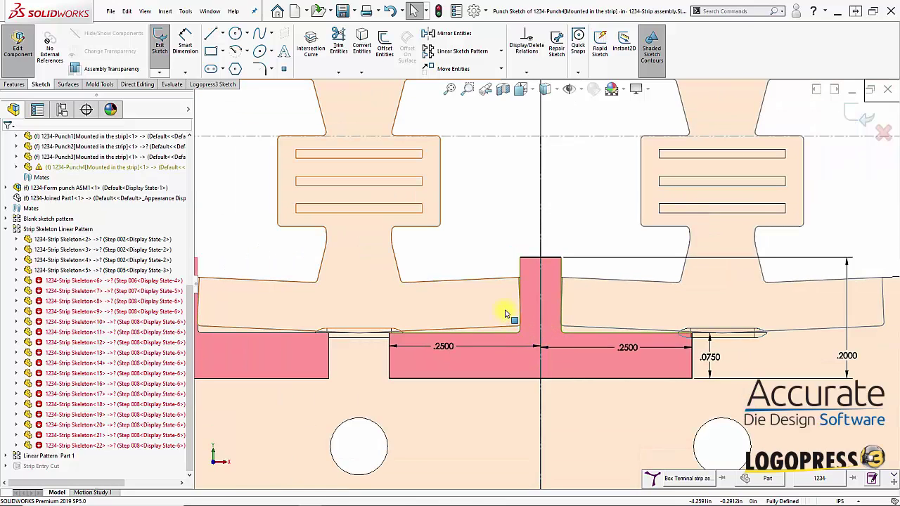
click(428, 337)
key(Escape)
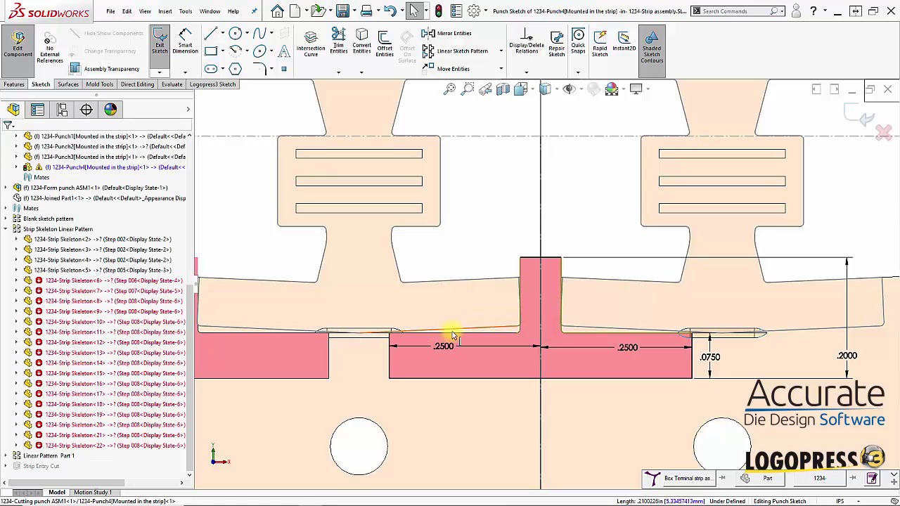
scroll(524, 324, down, 4)
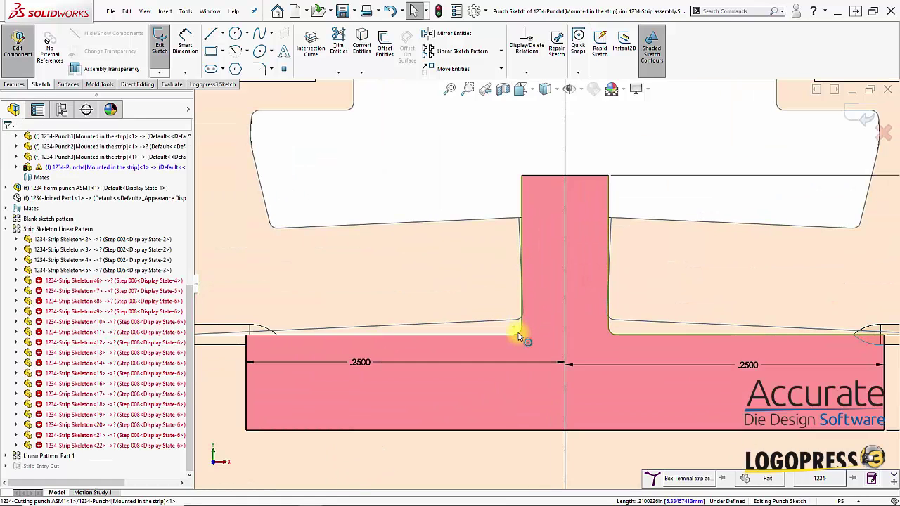
click(519, 337)
key(Escape)
click(526, 304)
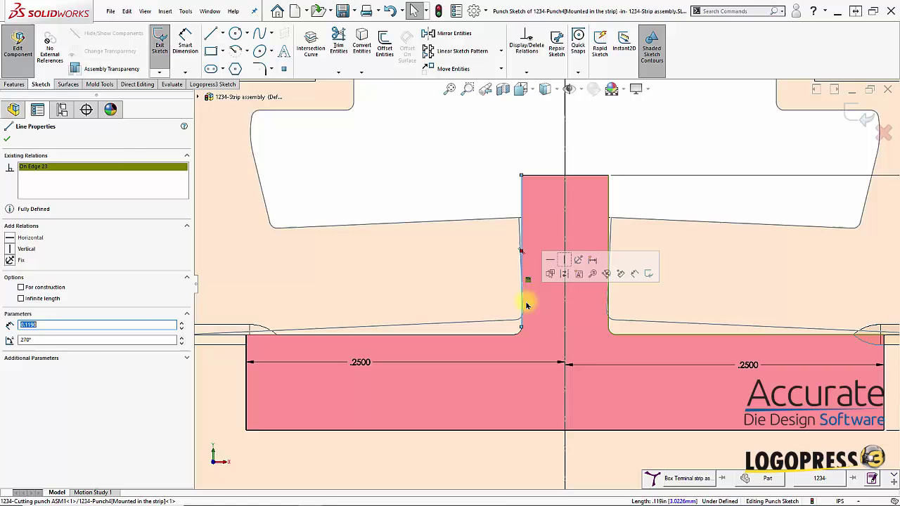
key(Escape)
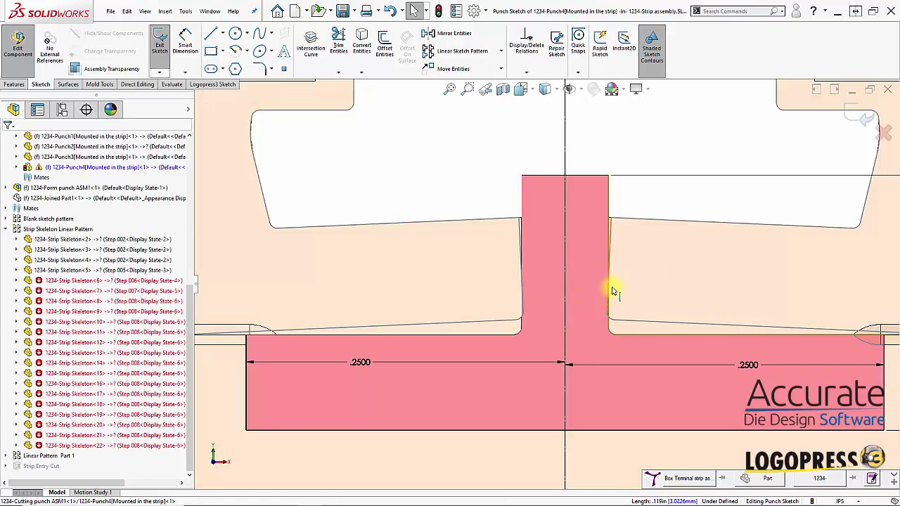
click(610, 205)
key(Escape)
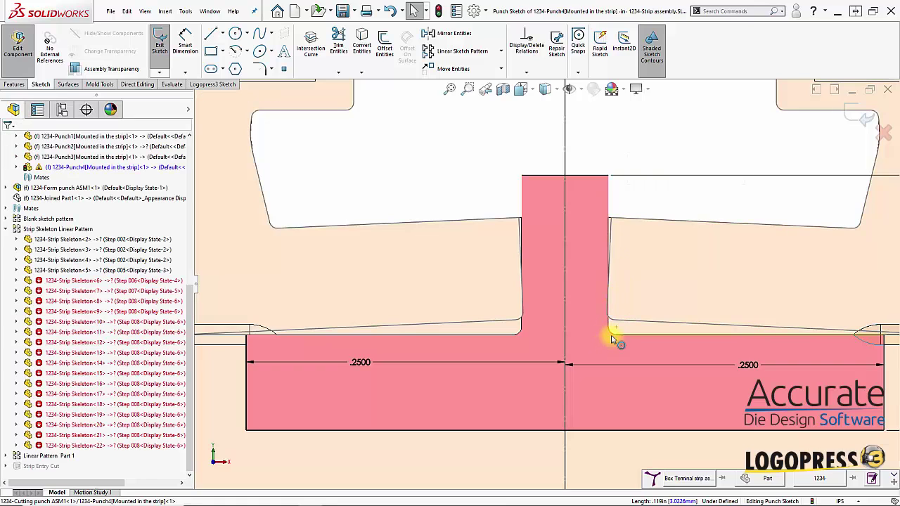
click(613, 338)
key(Escape)
scroll(664, 334, up, 2)
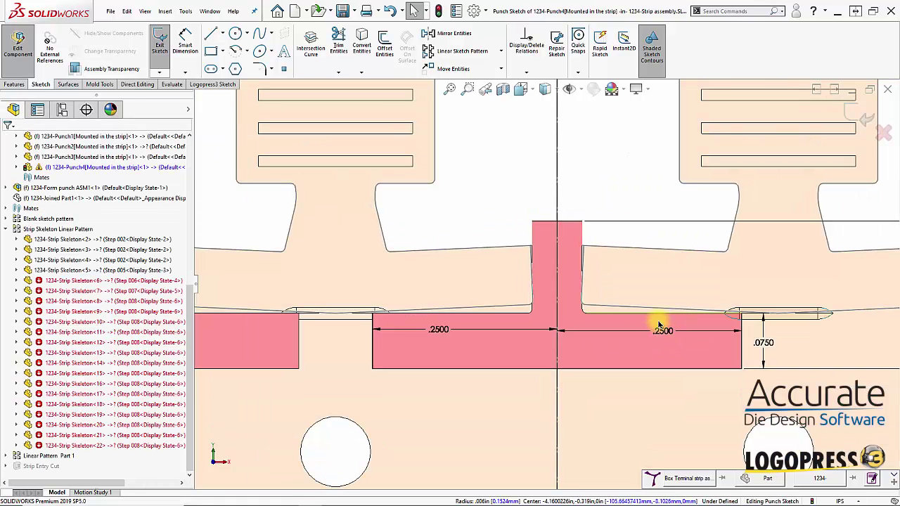
Delete the dimensioned horizontal line right of the stem and select the reference line.
click(653, 320)
key(Delete)
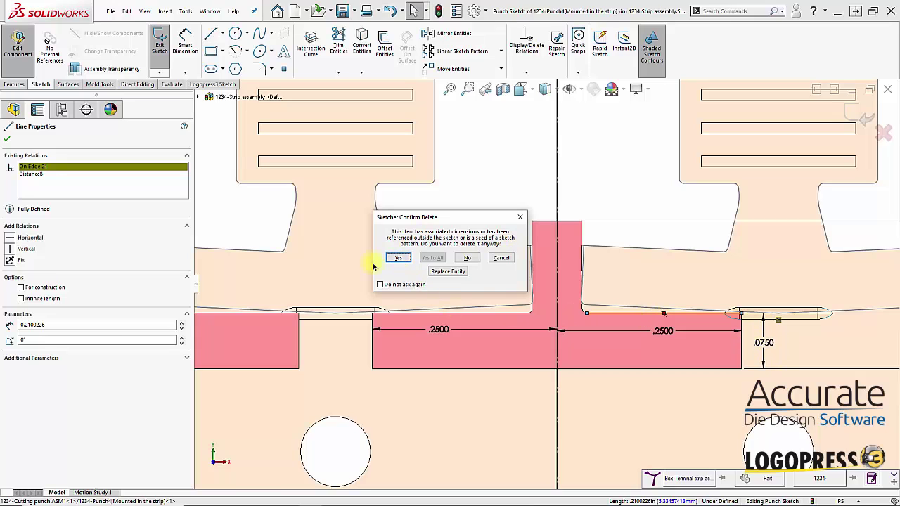
click(390, 260)
scroll(773, 302, up, 3)
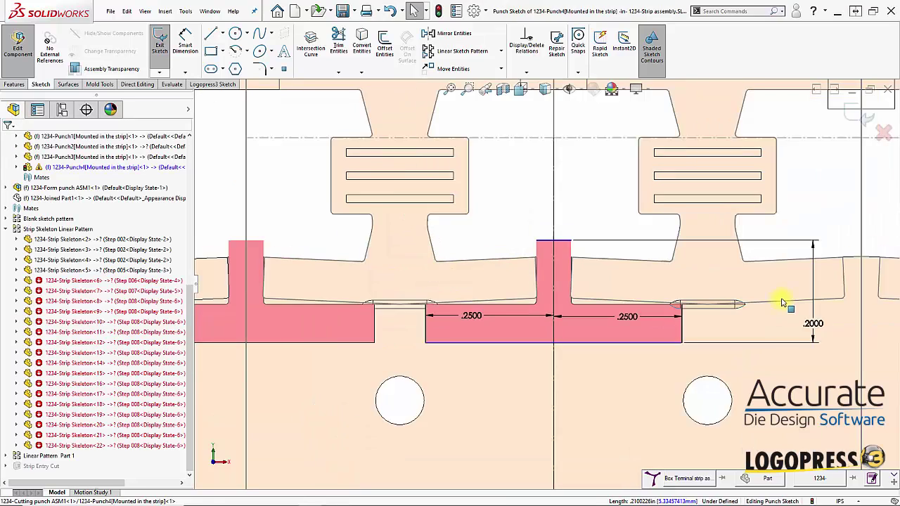
scroll(645, 188, down, 2)
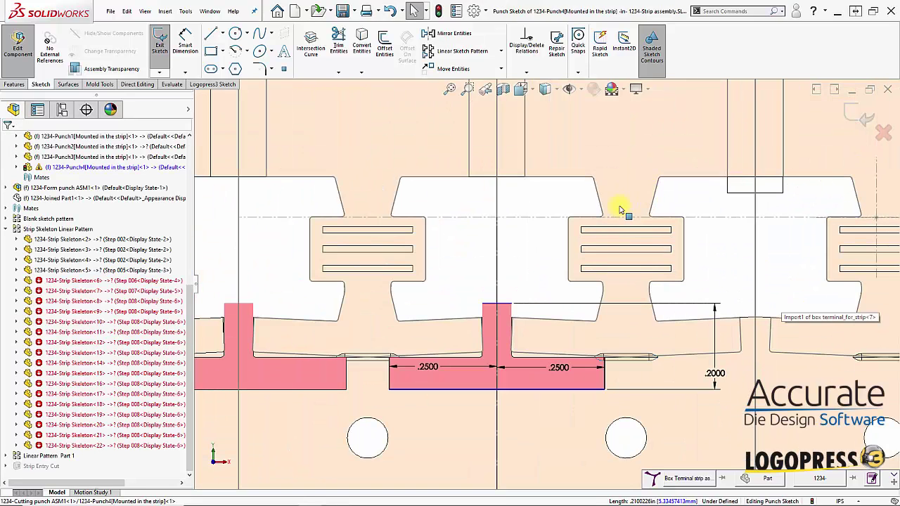
click(532, 218)
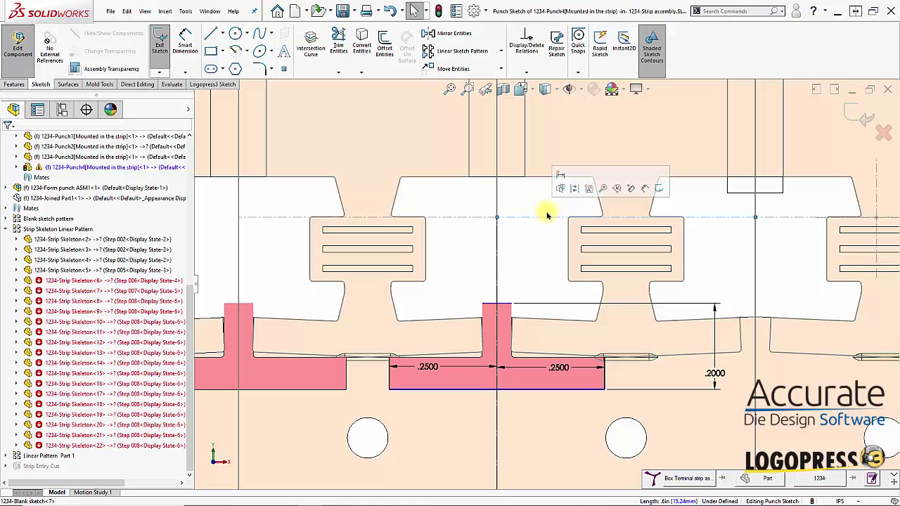
Dimension the horizontal reference line 0.4000 in from the punch's bottom edge.
click(211, 84)
click(228, 36)
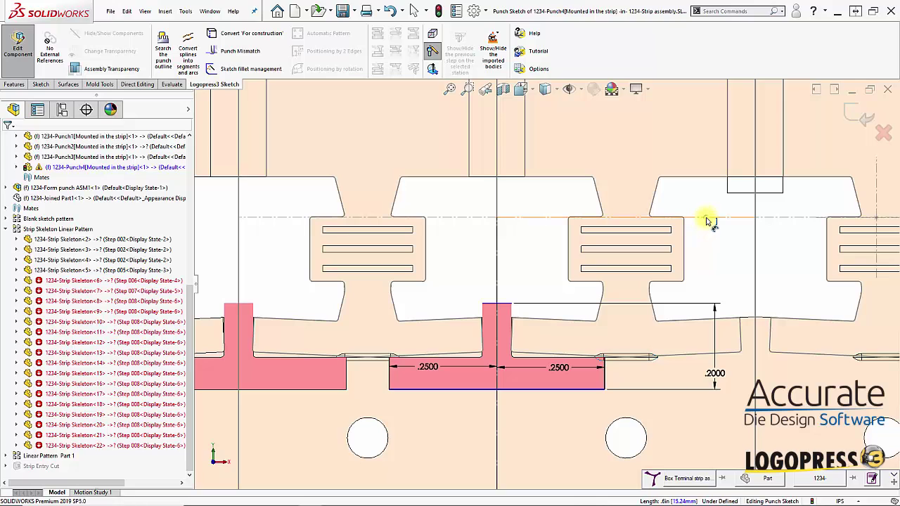
click(706, 220)
click(542, 387)
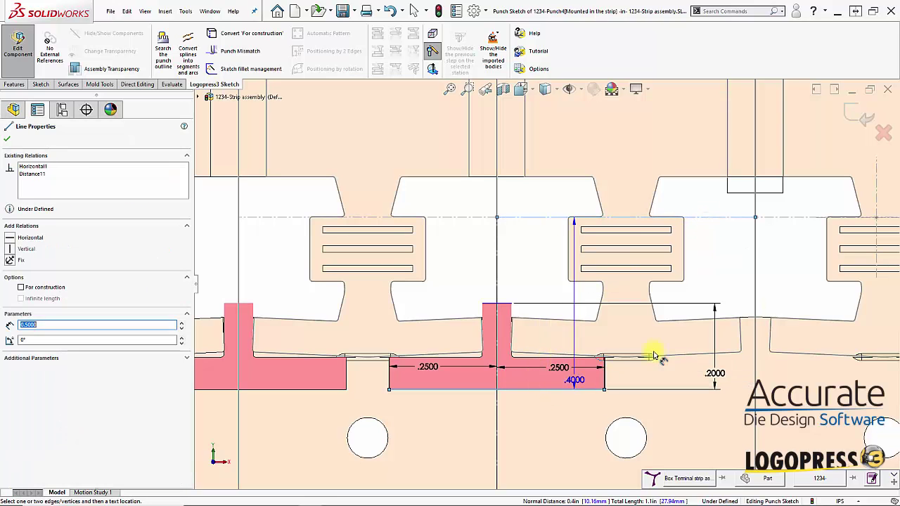
click(788, 265)
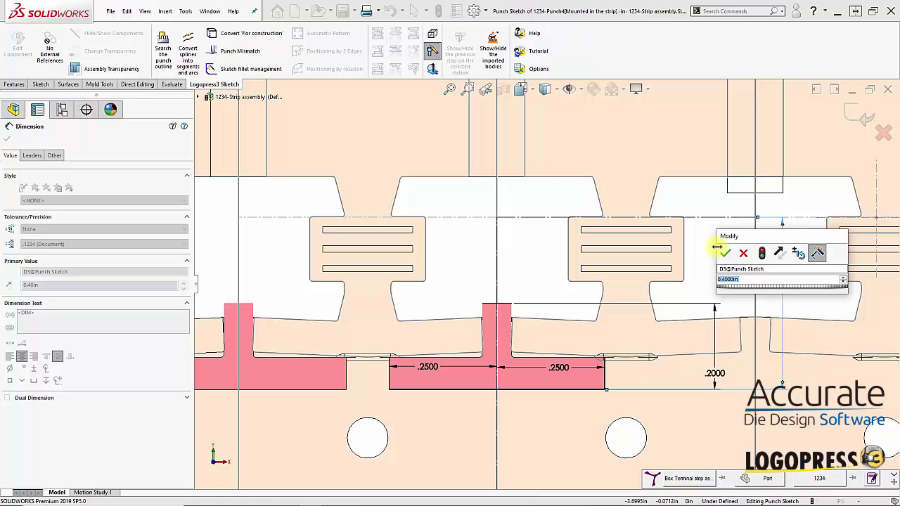
click(724, 254)
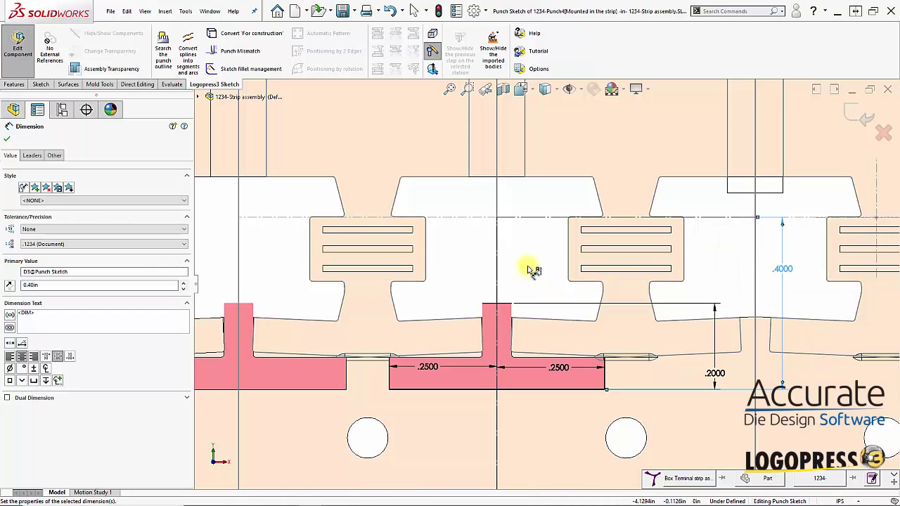
key(Escape)
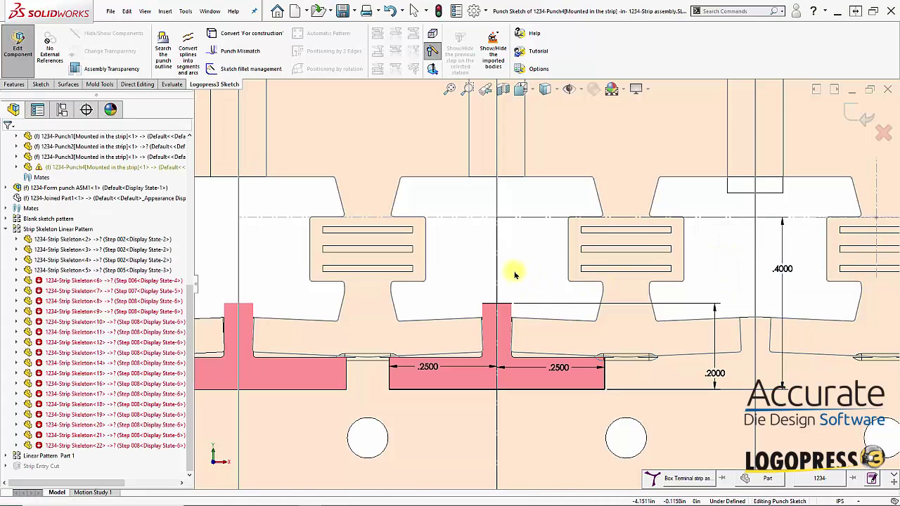
Draw two angled lines from the stem's top corners to the strip edges.
scroll(516, 276, down, 5)
scroll(534, 421, down, 2)
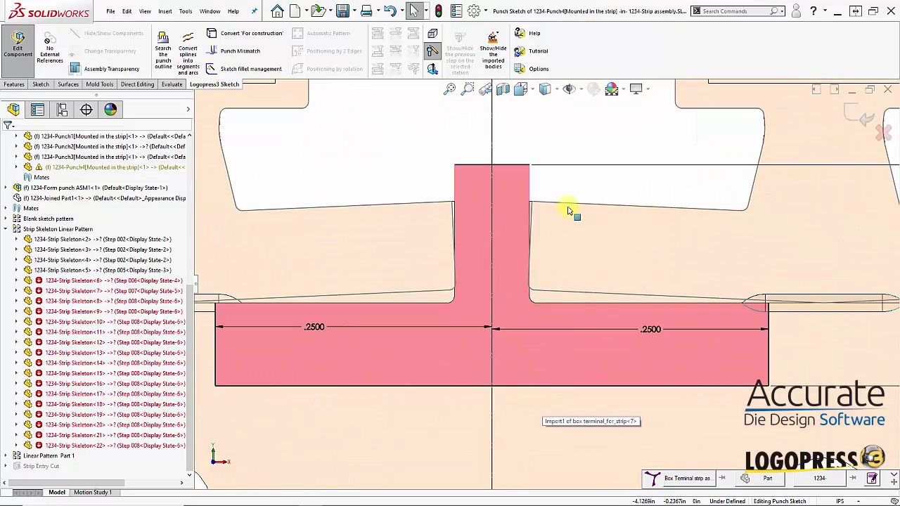
key(s)
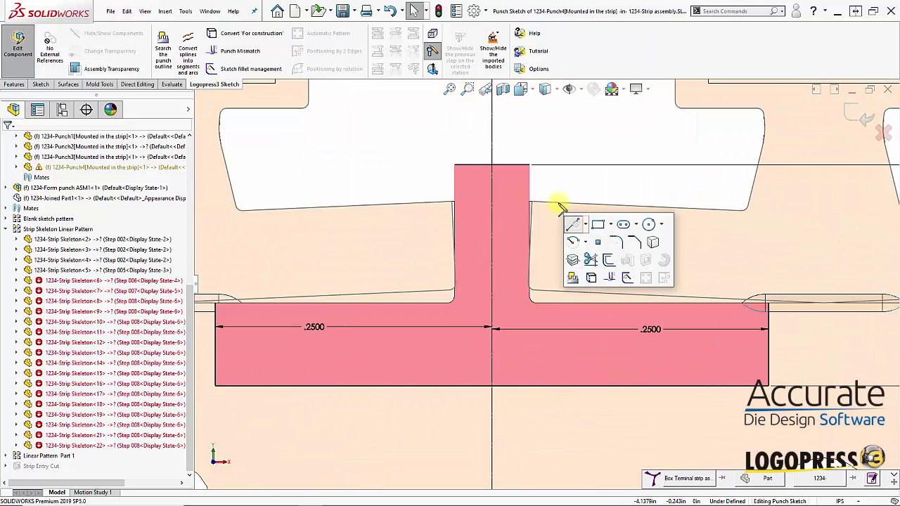
click(583, 226)
click(530, 169)
scroll(703, 316, down, 5)
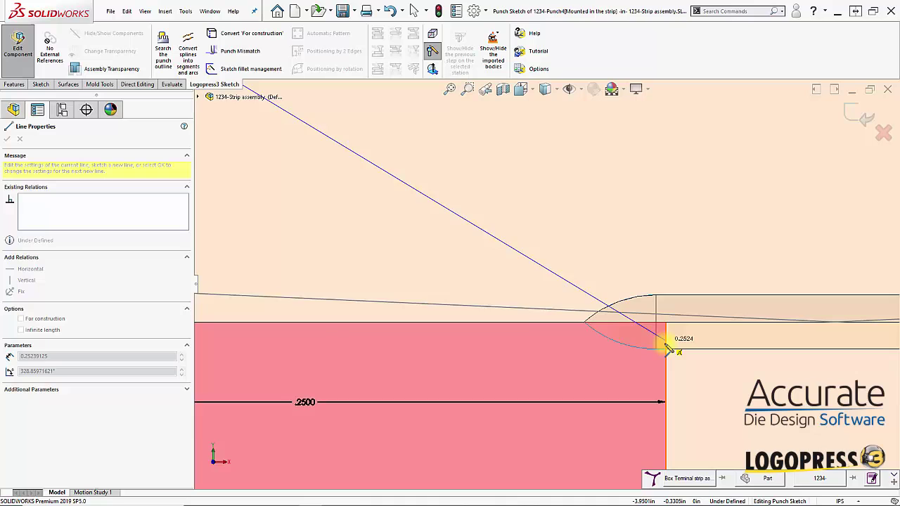
double_click(635, 284)
scroll(567, 327, up, 4)
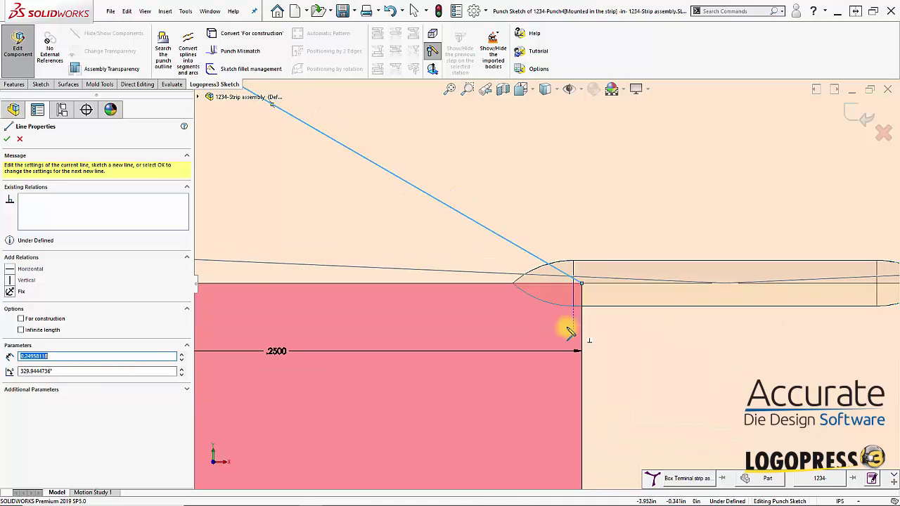
scroll(281, 285, down, 5)
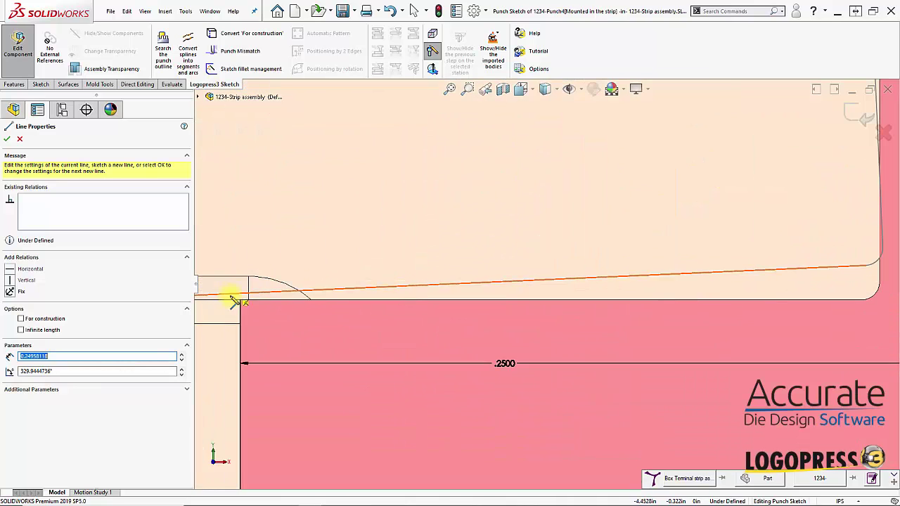
click(241, 302)
scroll(603, 197, up, 4)
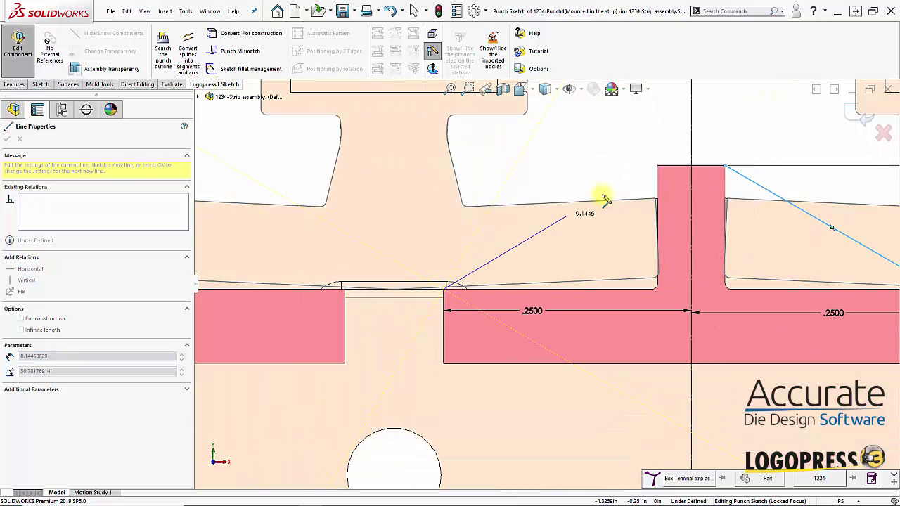
double_click(657, 166)
scroll(668, 243, up, 4)
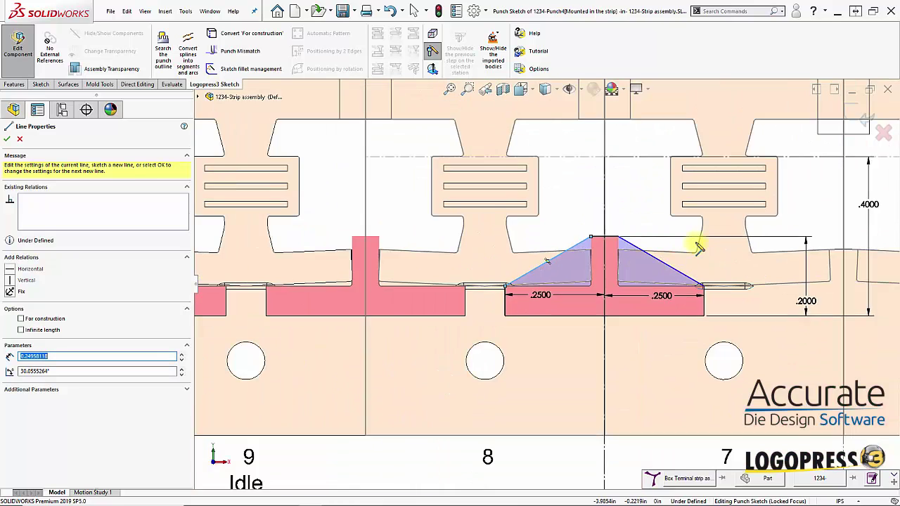
scroll(532, 221, down, 2)
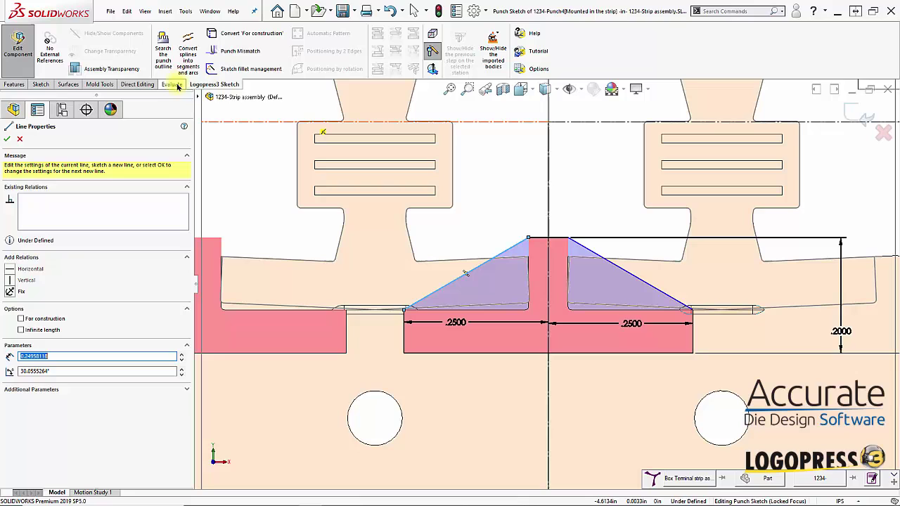
Regenerate the punch outline and trim away both angled lines.
click(167, 46)
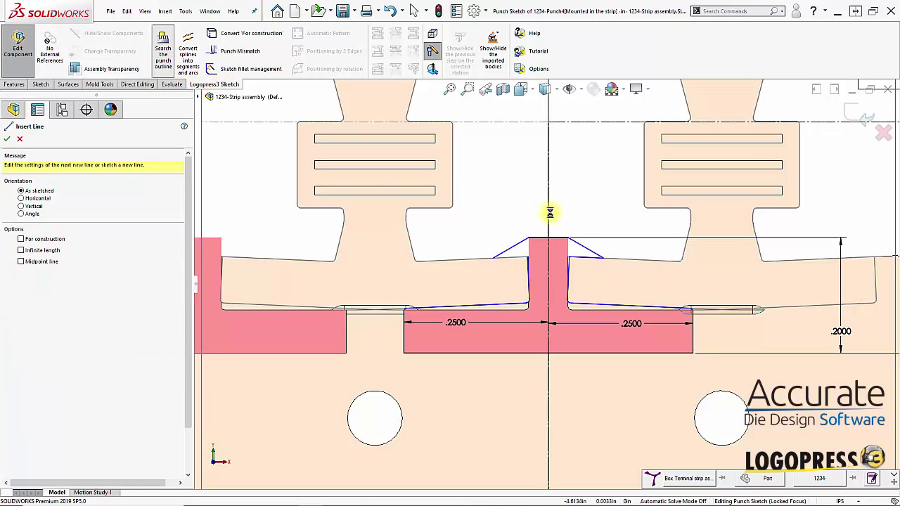
scroll(556, 239, down, 5)
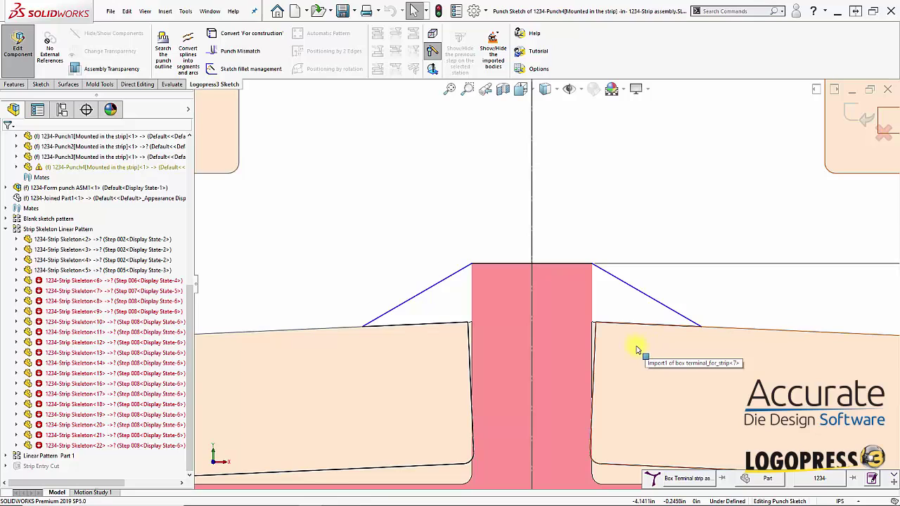
key(t)
drag(635, 351, 651, 273)
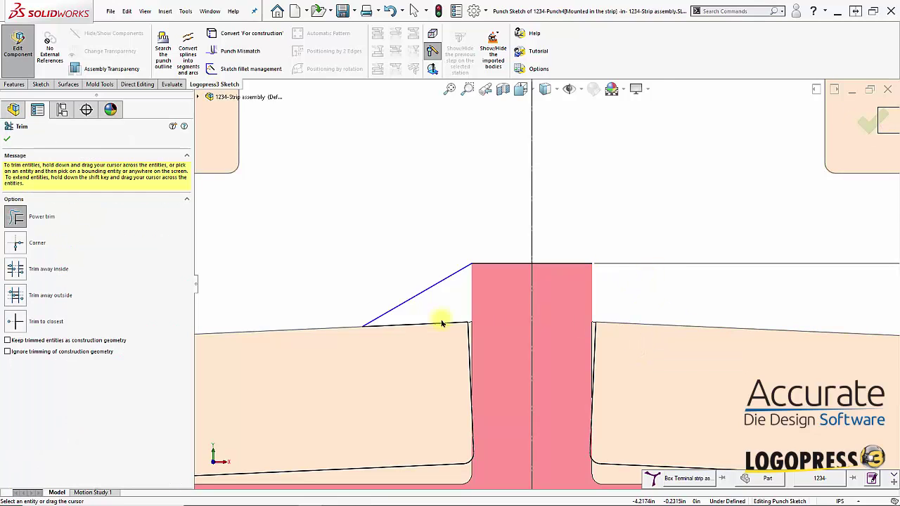
drag(392, 255, 422, 364)
Extend and trim the stem's left and right edges into square top corners.
mouse_move(469, 312)
mouse_down()
mouse_move(457, 187)
mouse_move(472, 265)
mouse_move(381, 267)
mouse_up()
mouse_move(492, 210)
mouse_down()
mouse_move(428, 267)
mouse_move(432, 278)
mouse_up()
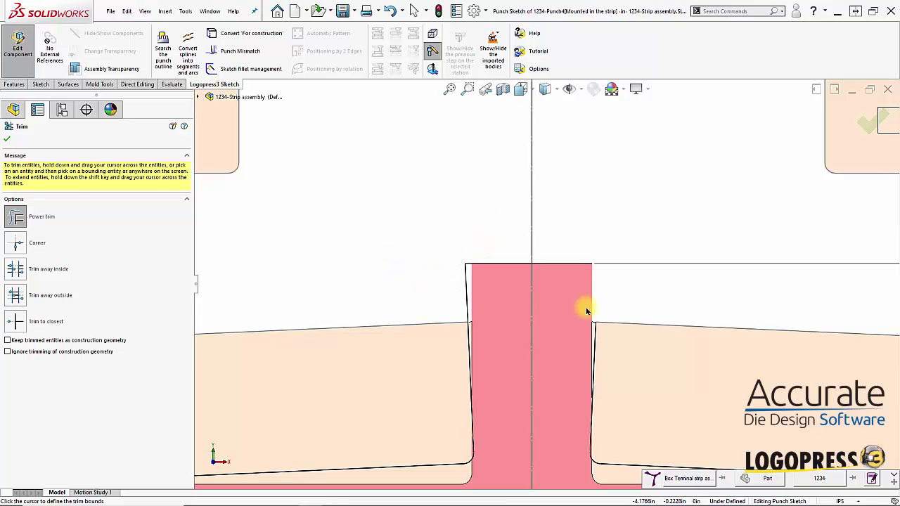
drag(614, 184, 613, 185)
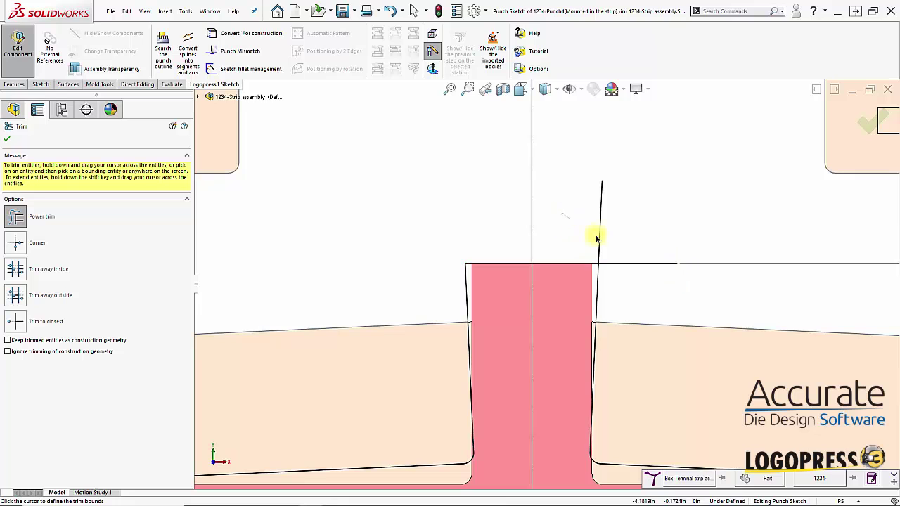
drag(594, 235, 638, 279)
scroll(636, 285, up, 4)
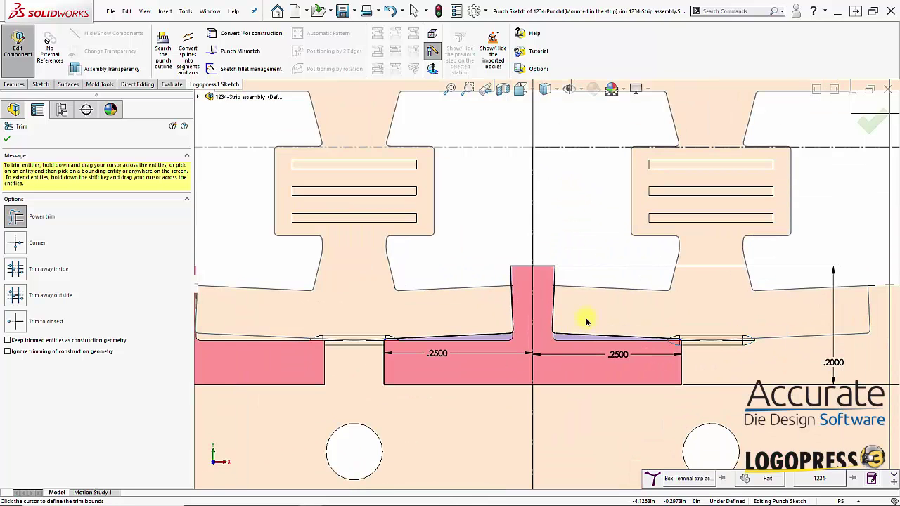
click(867, 127)
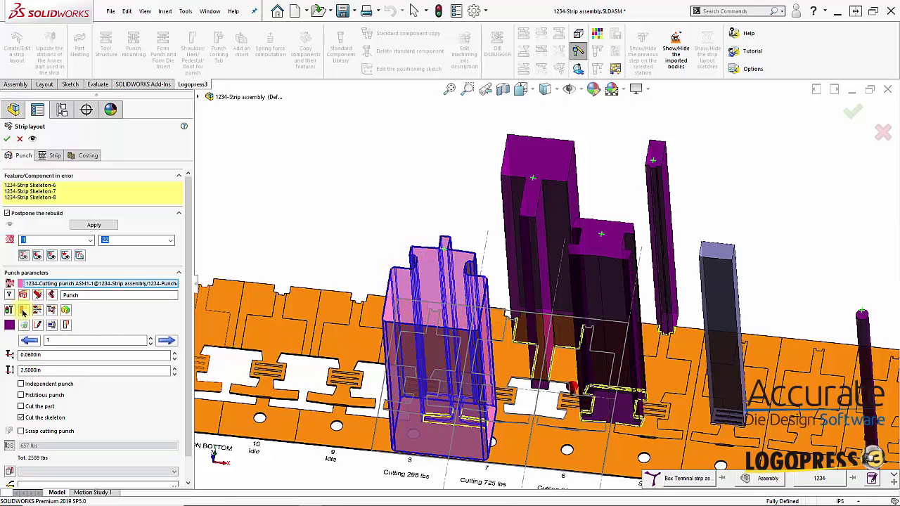
Reopen the Punch4 sketch and trim the short angled corner segment.
click(38, 325)
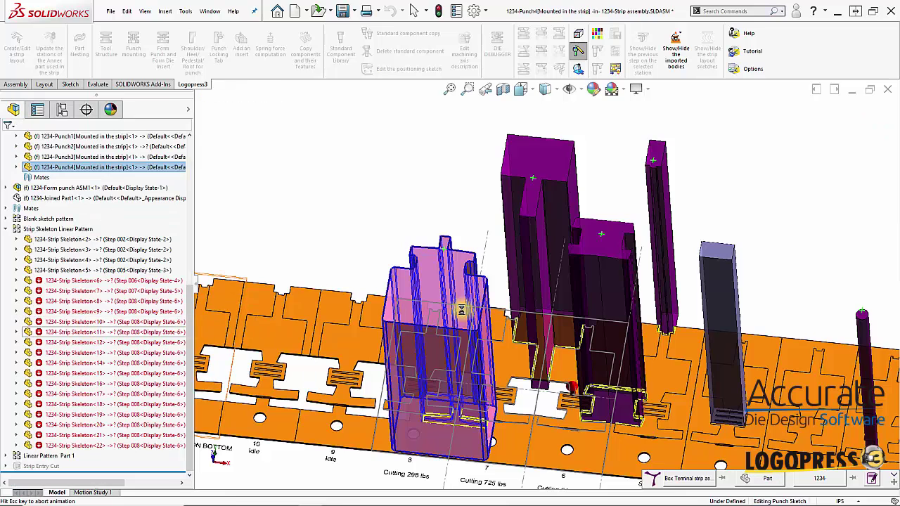
scroll(496, 195, down, 8)
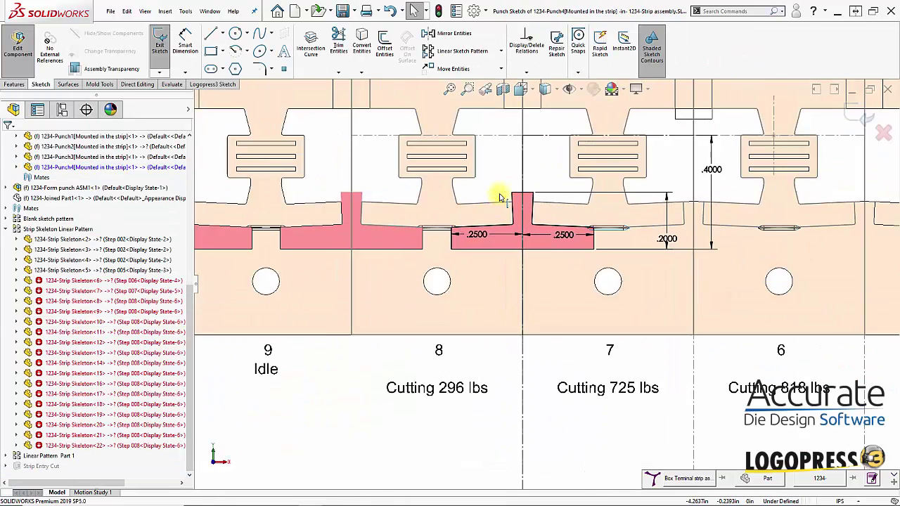
scroll(778, 342, down, 8)
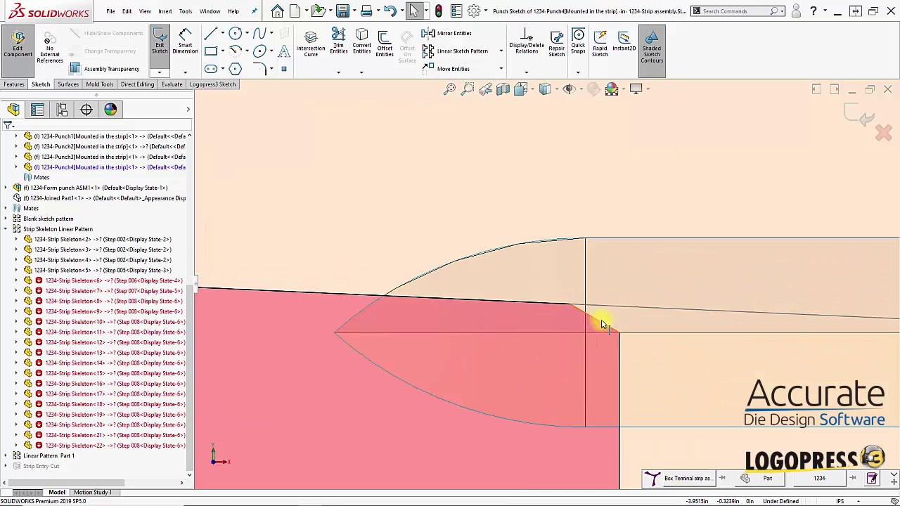
click(600, 325)
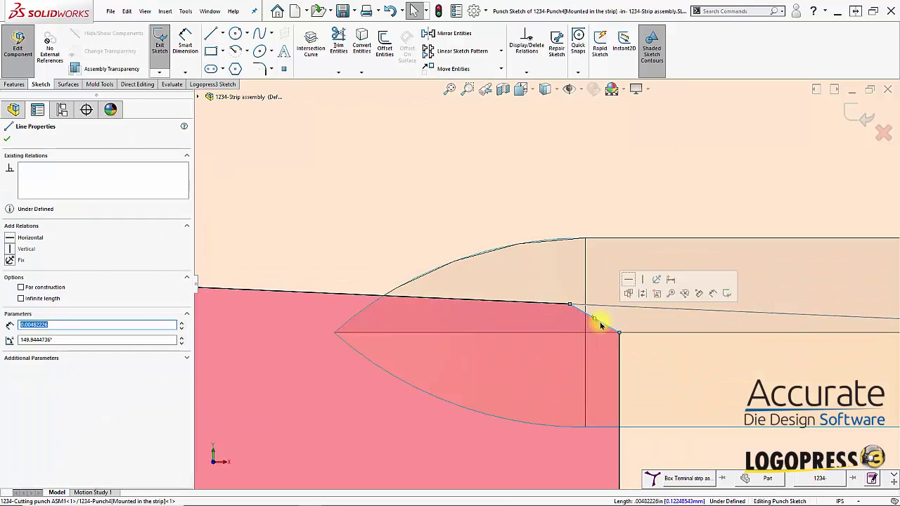
key(Escape)
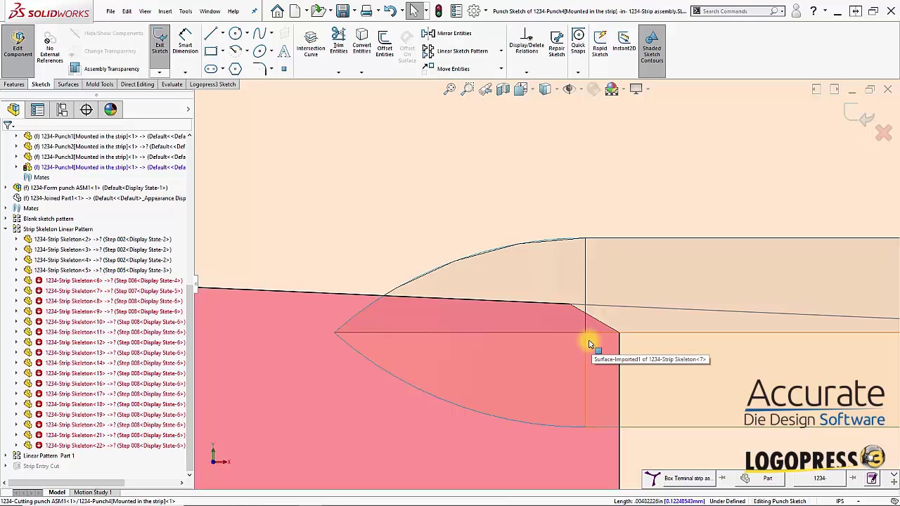
key(t)
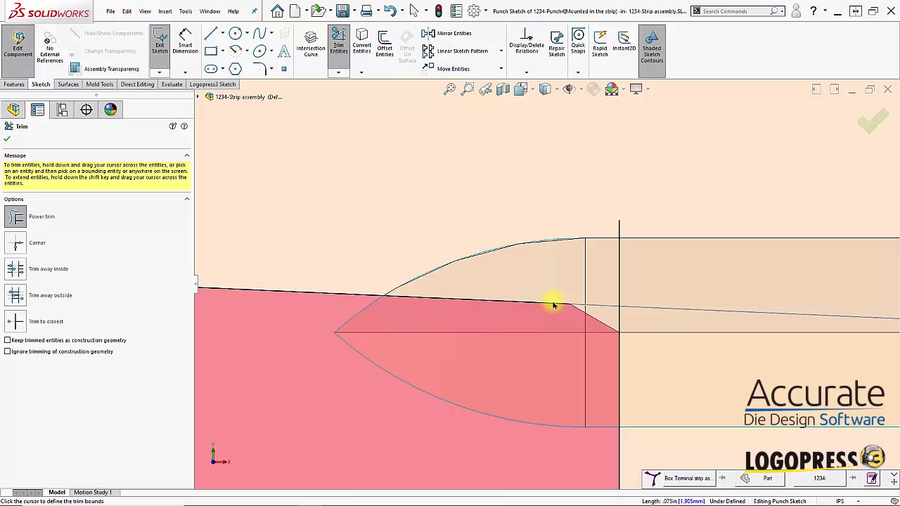
drag(553, 304, 553, 302)
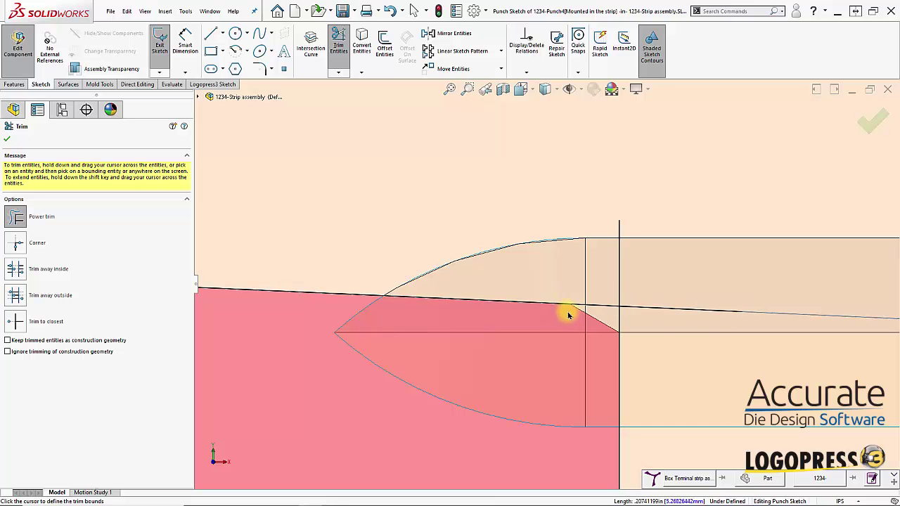
Trim the remaining chamfer segments to square the corner, then exit the sketch.
scroll(548, 288, down, 5)
scroll(475, 315, up, 5)
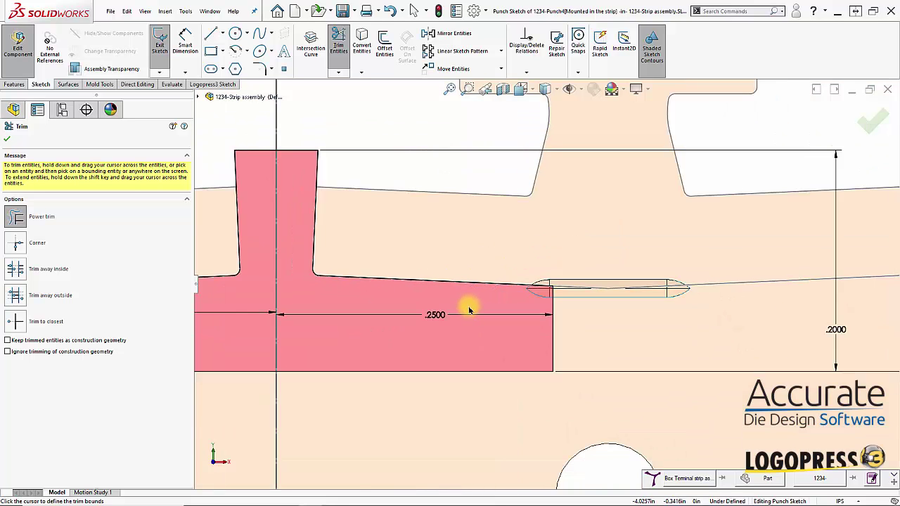
scroll(317, 307, down, 6)
scroll(463, 292, down, 3)
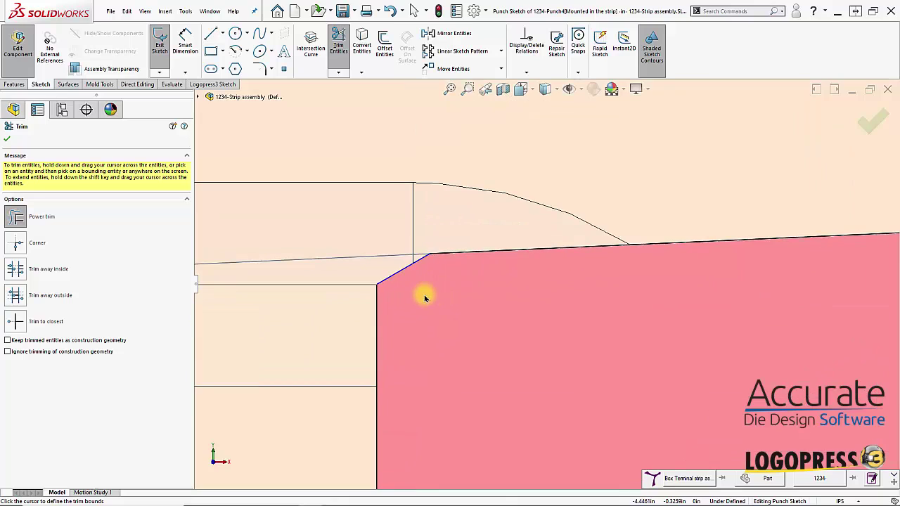
drag(421, 292, 397, 263)
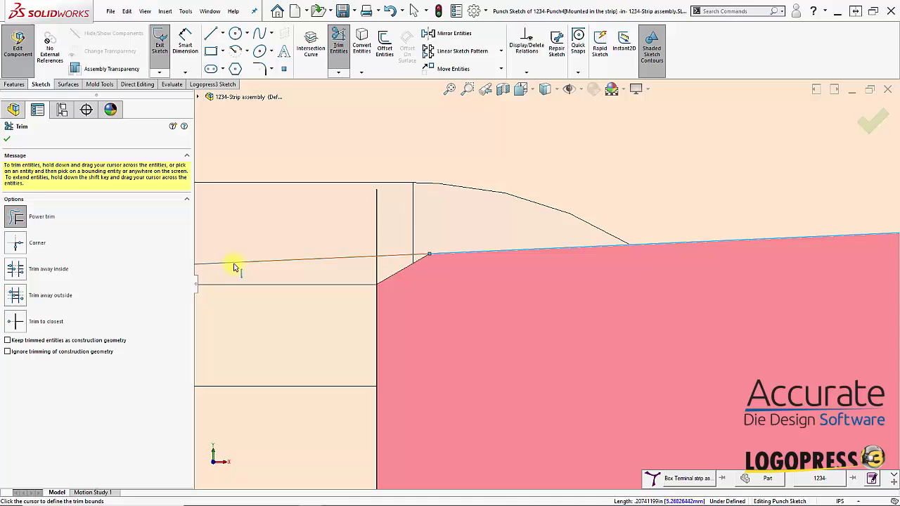
mouse_move(412, 217)
mouse_down()
mouse_move(284, 288)
mouse_move(387, 279)
mouse_up()
scroll(382, 275, up, 5)
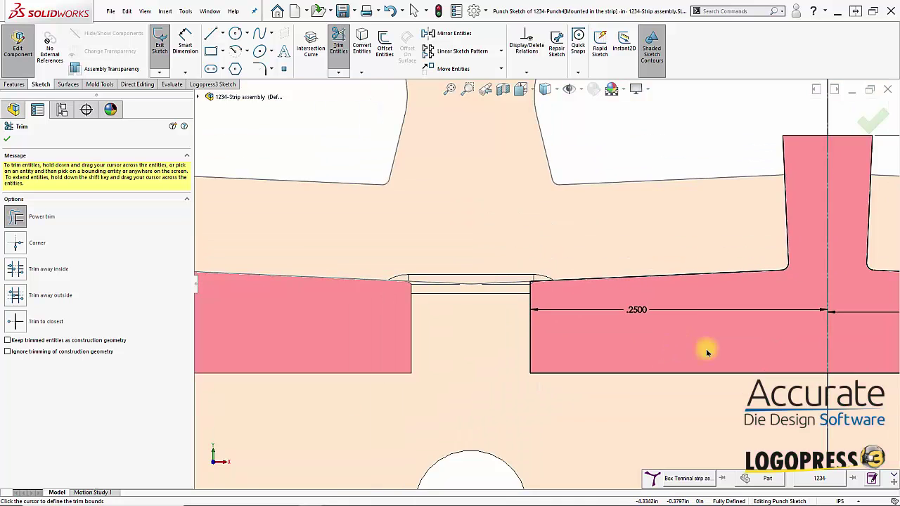
scroll(707, 352, up, 5)
scroll(773, 221, down, 1)
click(869, 119)
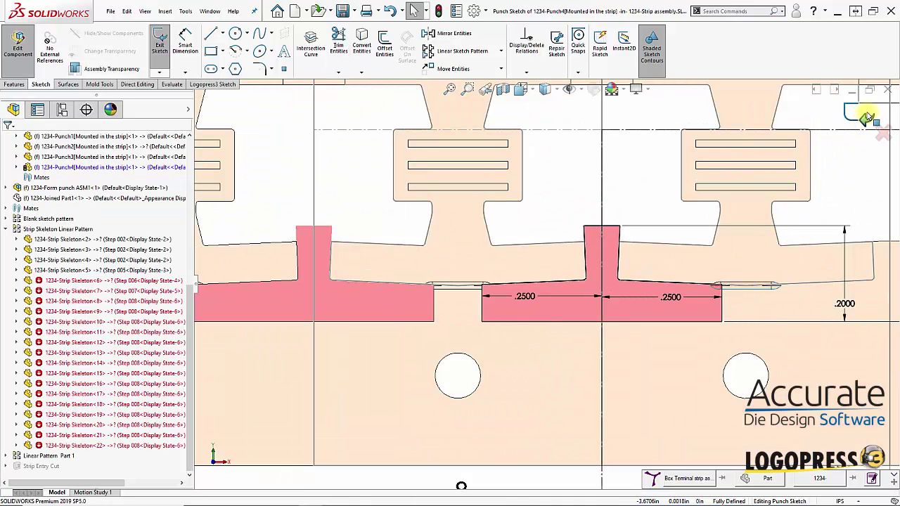
click(861, 116)
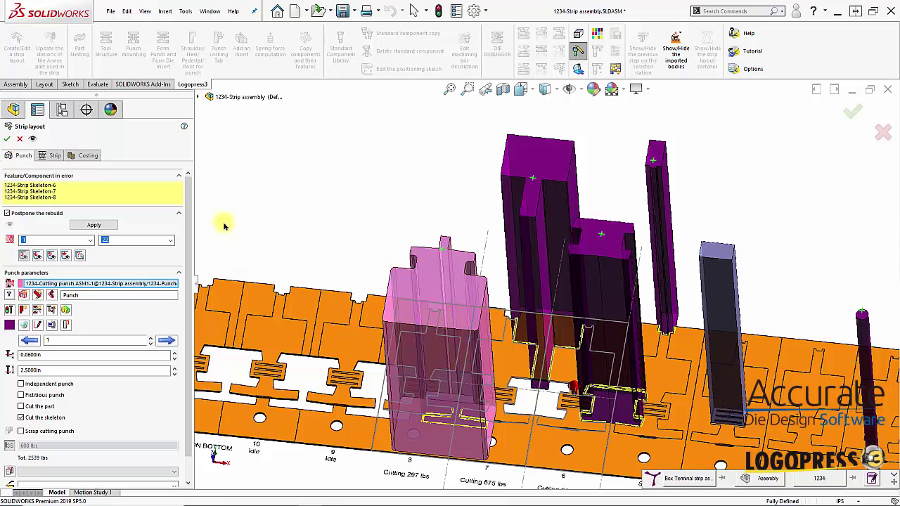
Apply the postponed rebuild and continue past the strip-errors prompt.
click(91, 225)
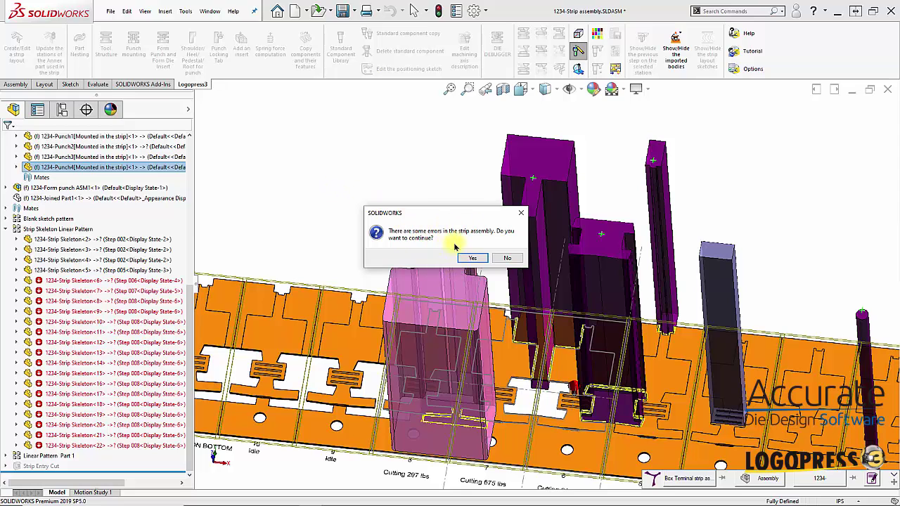
click(471, 259)
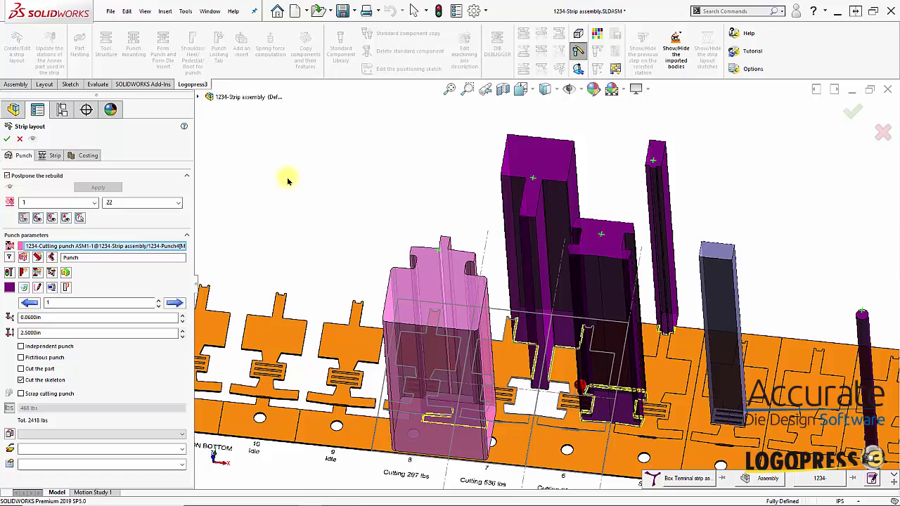
Accept the strip layout and update the strip information, station notes and joined part.
click(6, 140)
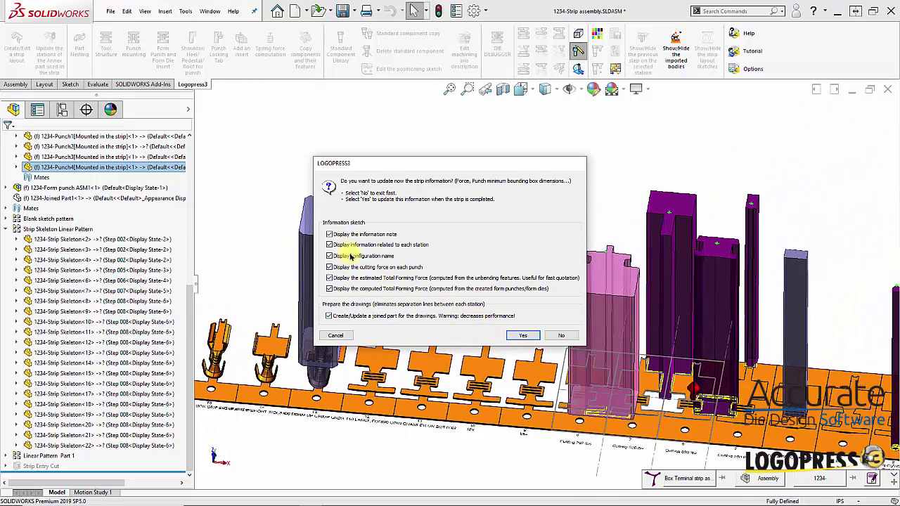
click(524, 335)
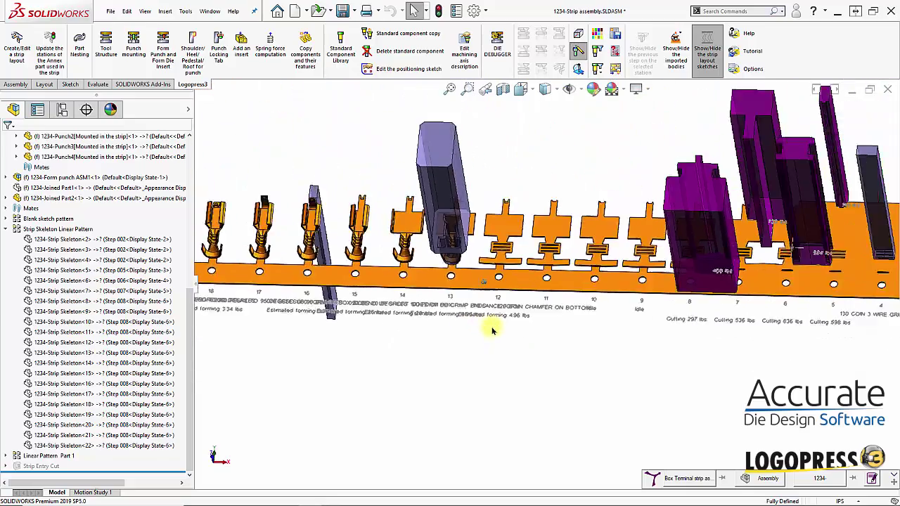
Collapse the feature tree, expand 1234-Force Center, and edit its Text locating sketch.
right_click(161, 225)
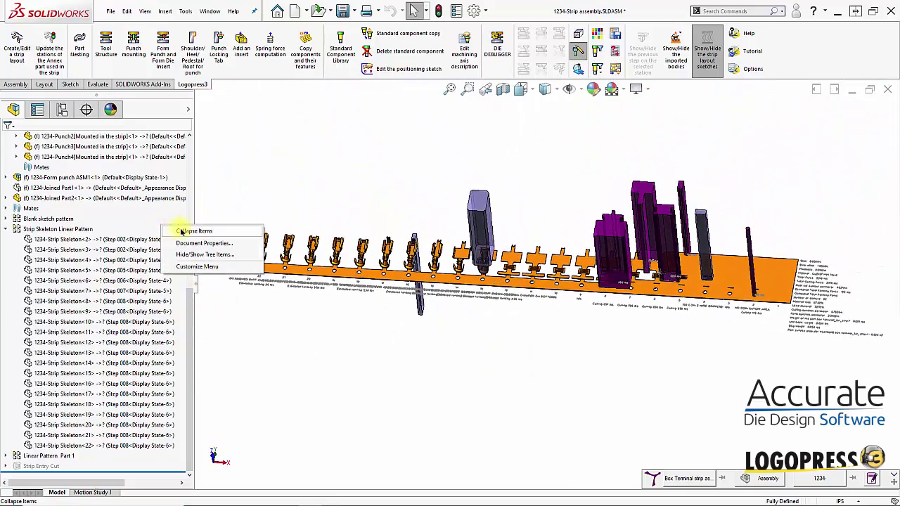
click(177, 230)
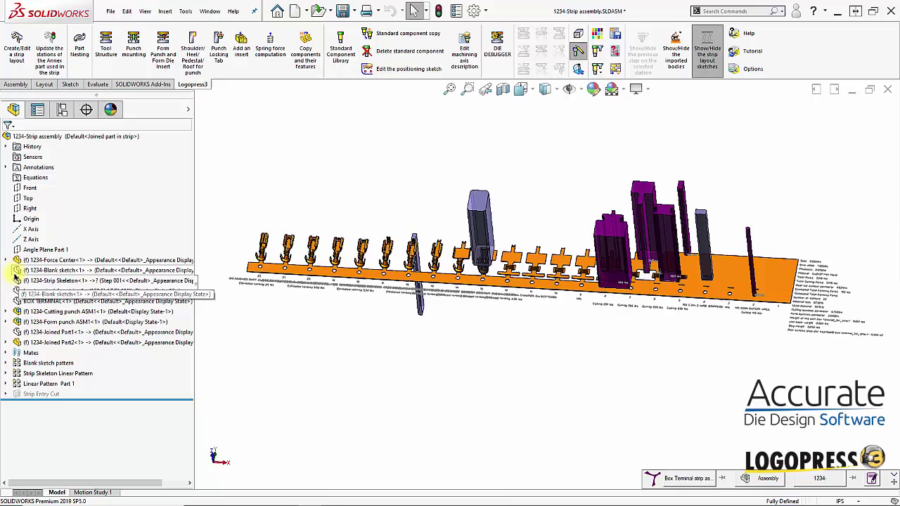
click(6, 260)
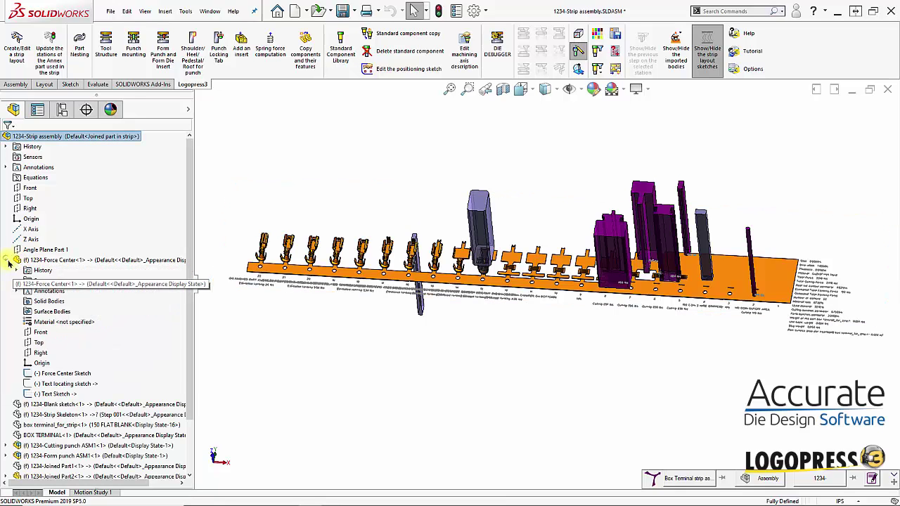
click(63, 384)
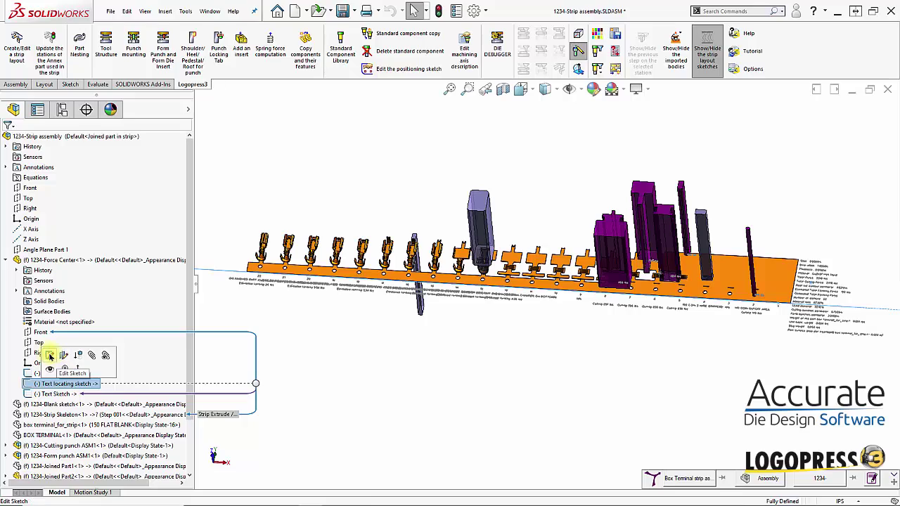
click(50, 356)
Add an angle dimension to the locating line, set it to 300°, and exit the sketch.
scroll(673, 372, down, 8)
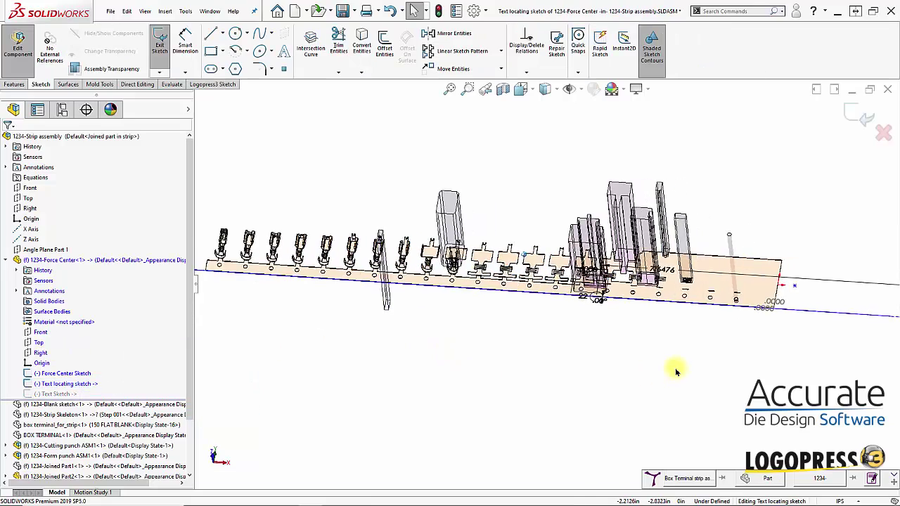
click(582, 305)
click(615, 351)
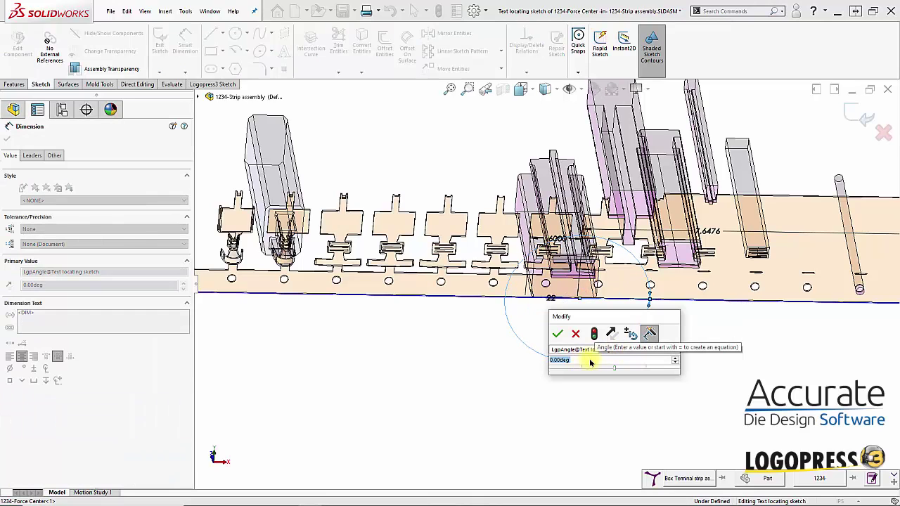
text(30)
key(Return)
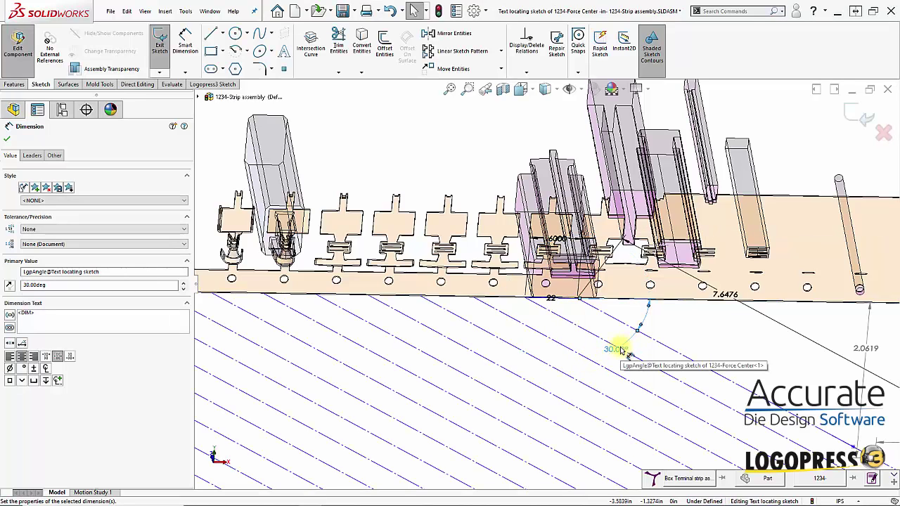
double_click(619, 348)
text(300)
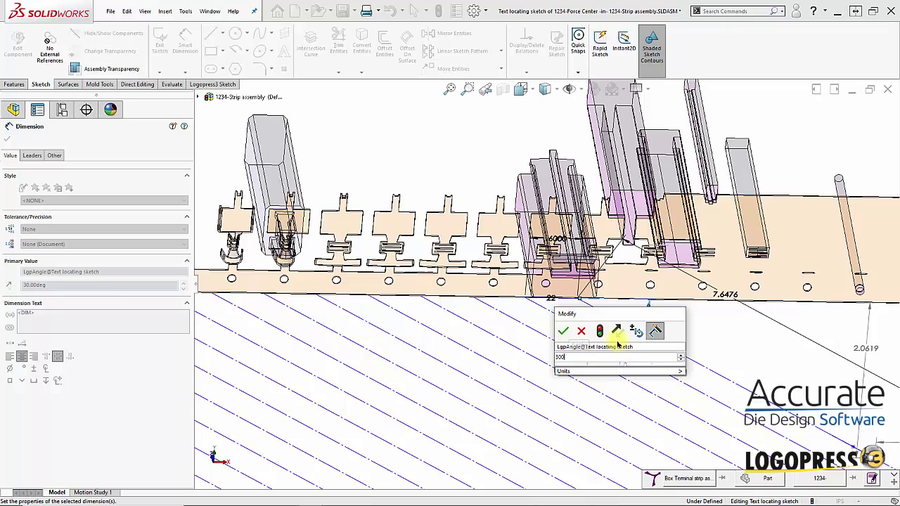
key(Return)
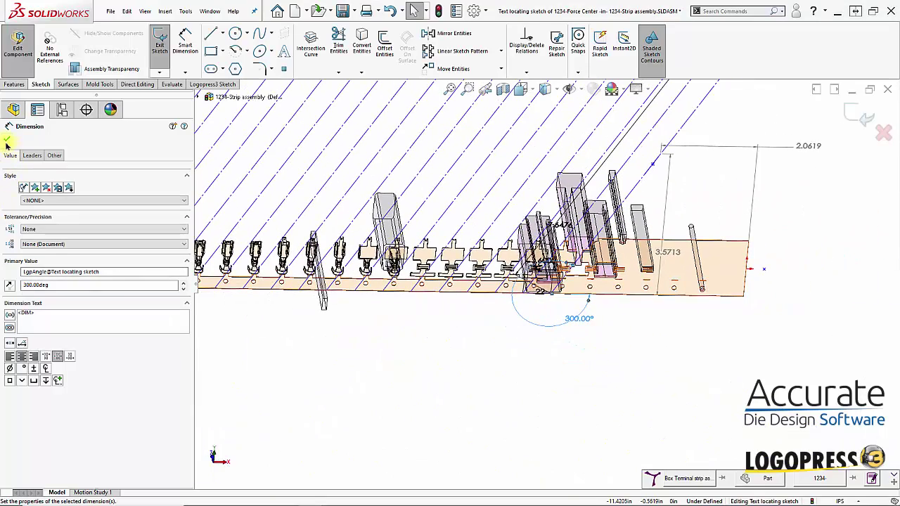
click(7, 142)
click(859, 112)
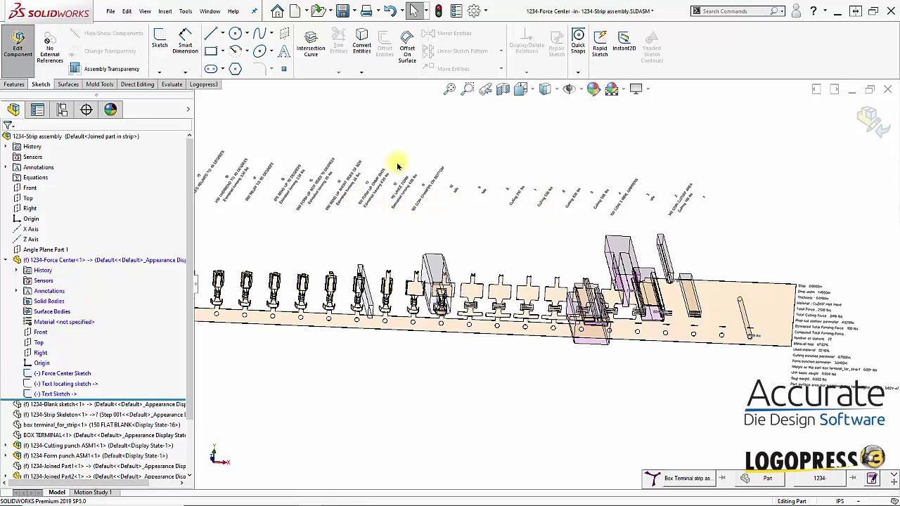
Drag the Text locating sketch's point down so the station notes sit below the strip.
click(46, 382)
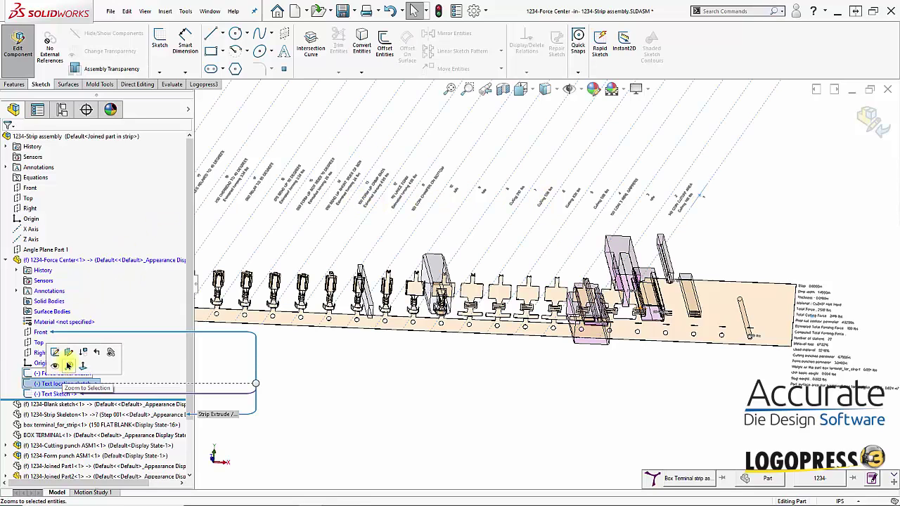
click(61, 353)
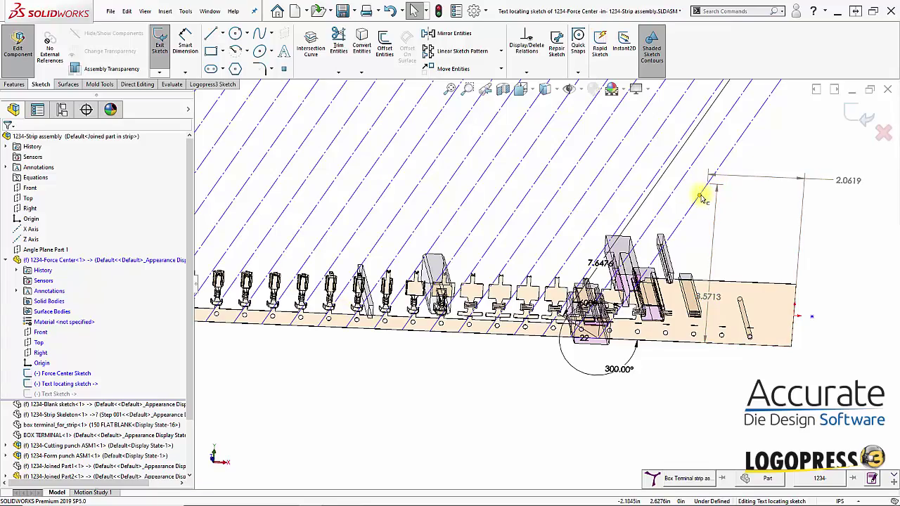
mouse_move(702, 199)
mouse_down()
mouse_move(748, 338)
mouse_move(767, 364)
mouse_move(770, 345)
mouse_up()
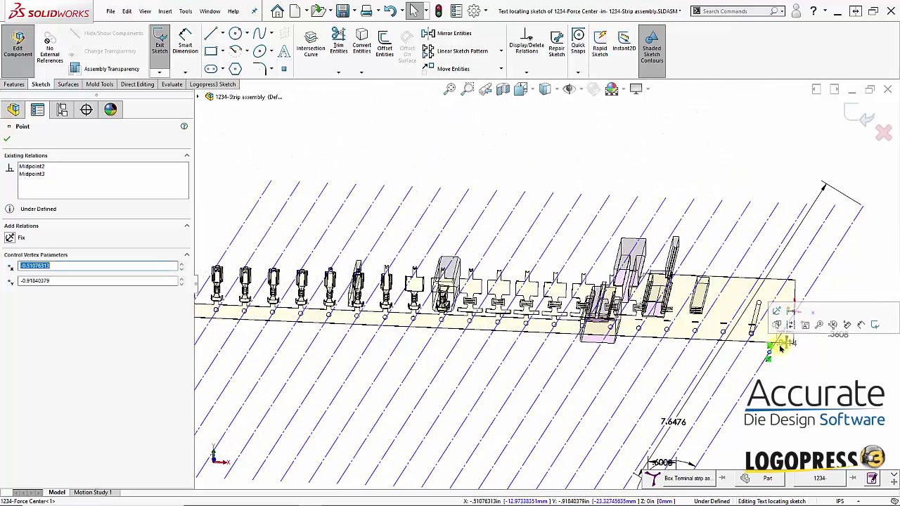
click(861, 123)
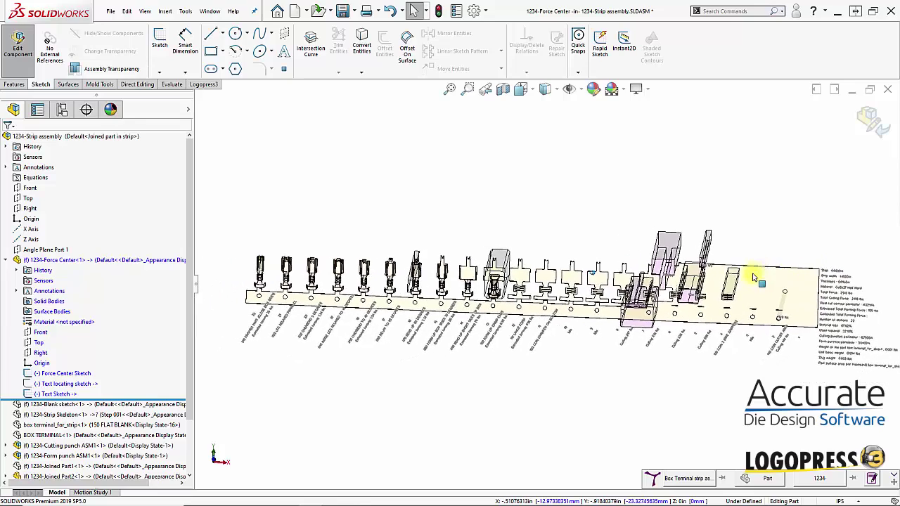
click(47, 383)
click(51, 359)
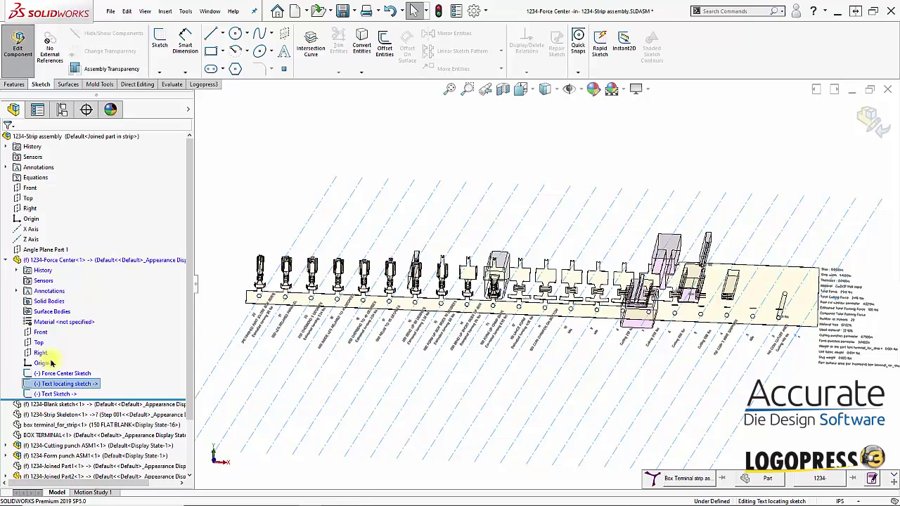
drag(796, 340, 795, 355)
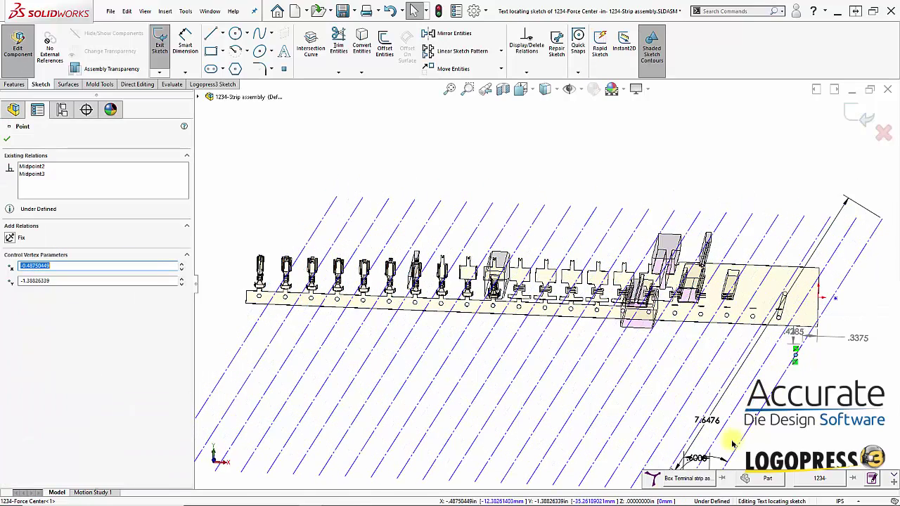
click(865, 119)
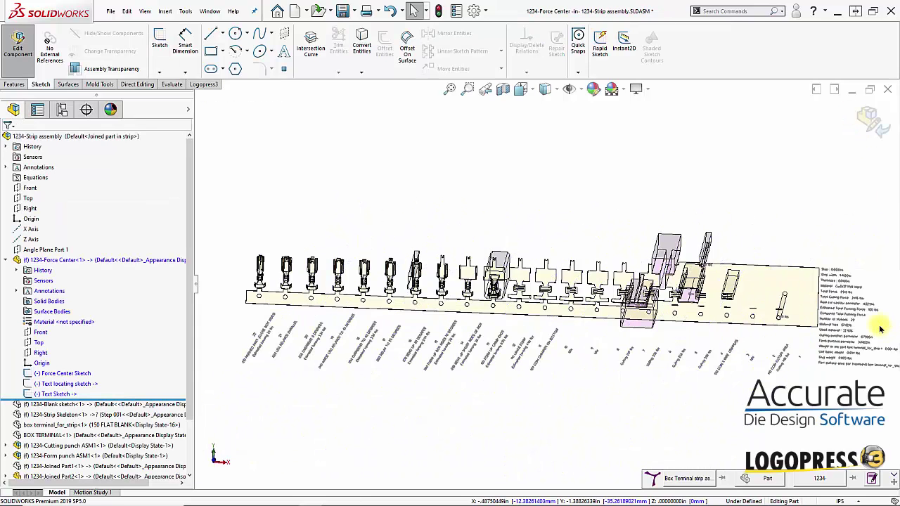
Switch to isometric view and return to editing the top-level 1234-Strip assembly.
scroll(504, 379, down, 5)
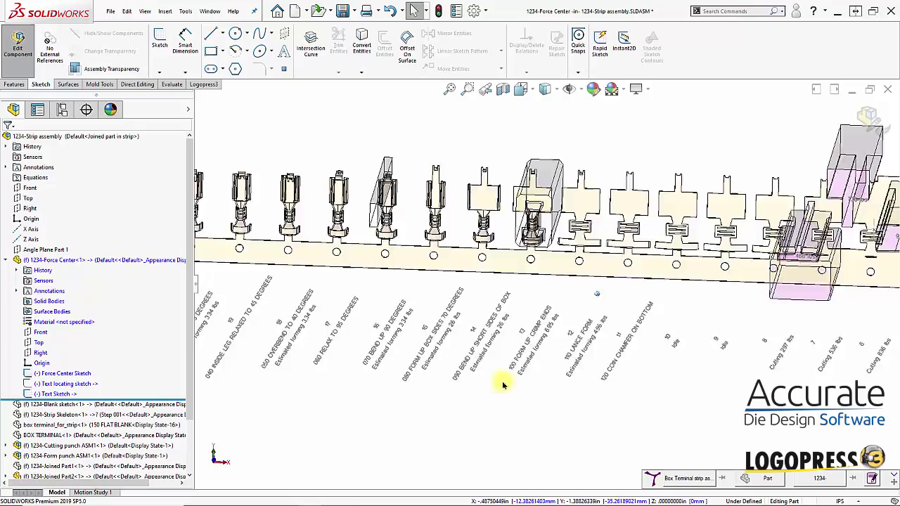
scroll(686, 325, up, 5)
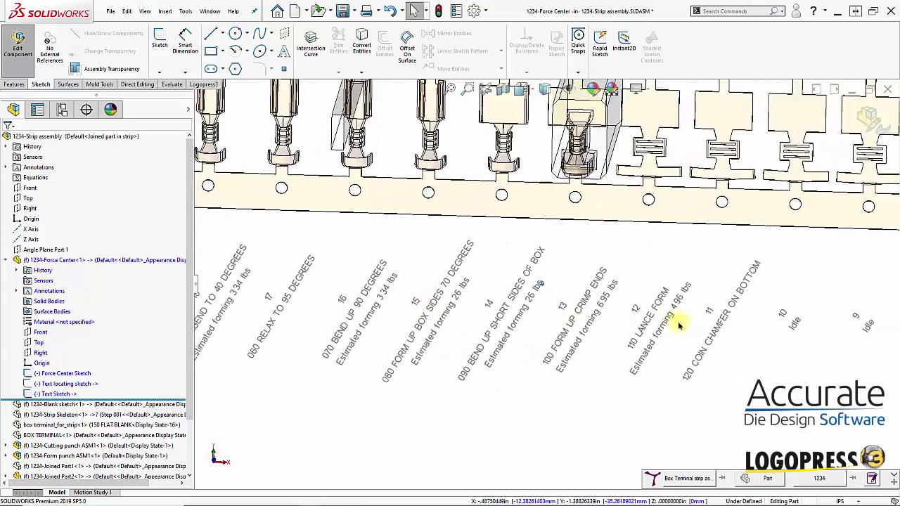
key(ctrl+7)
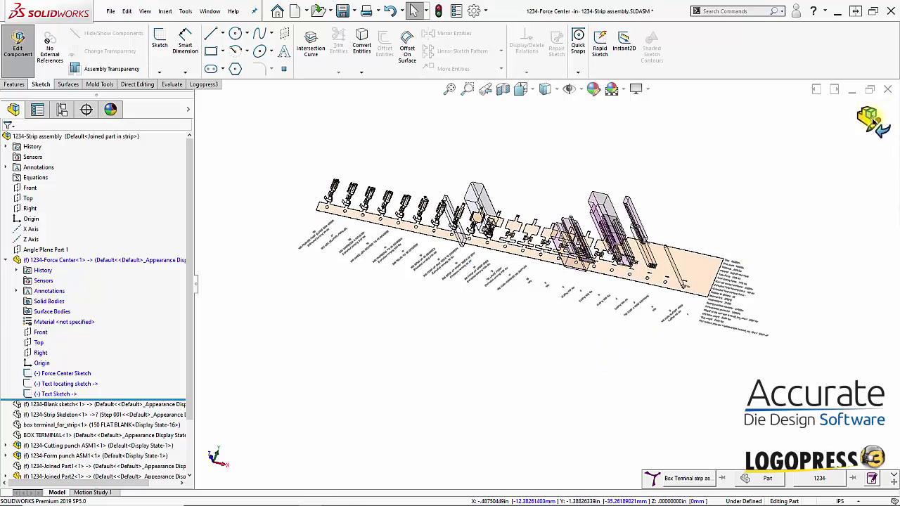
click(874, 121)
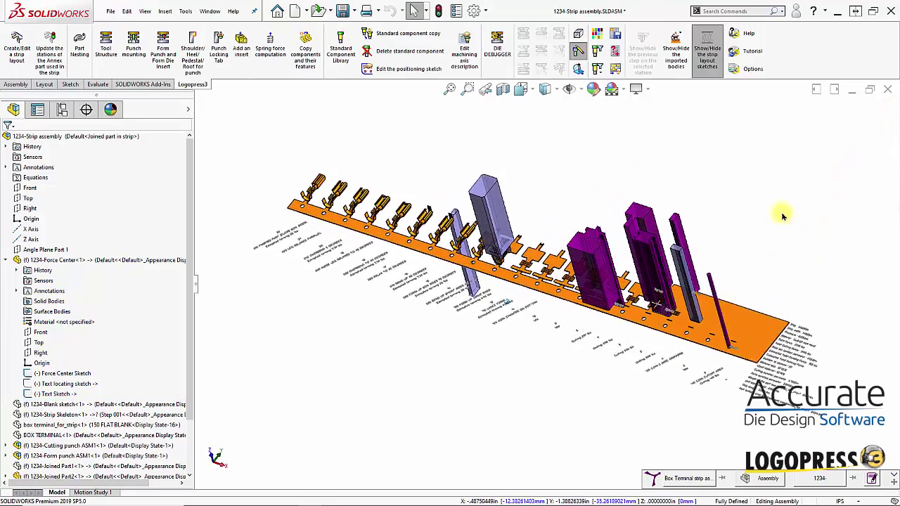